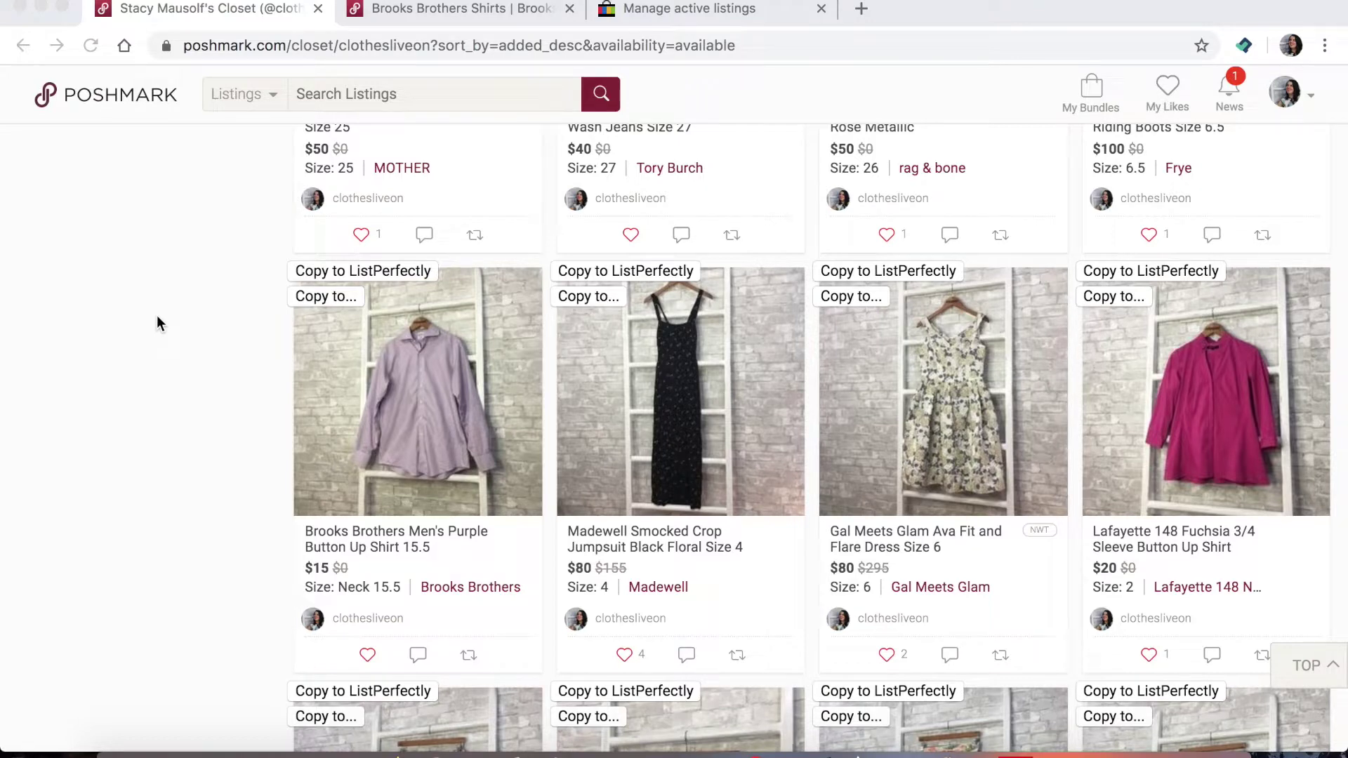
{"action": "left_click", "coordinate": [327, 298]}
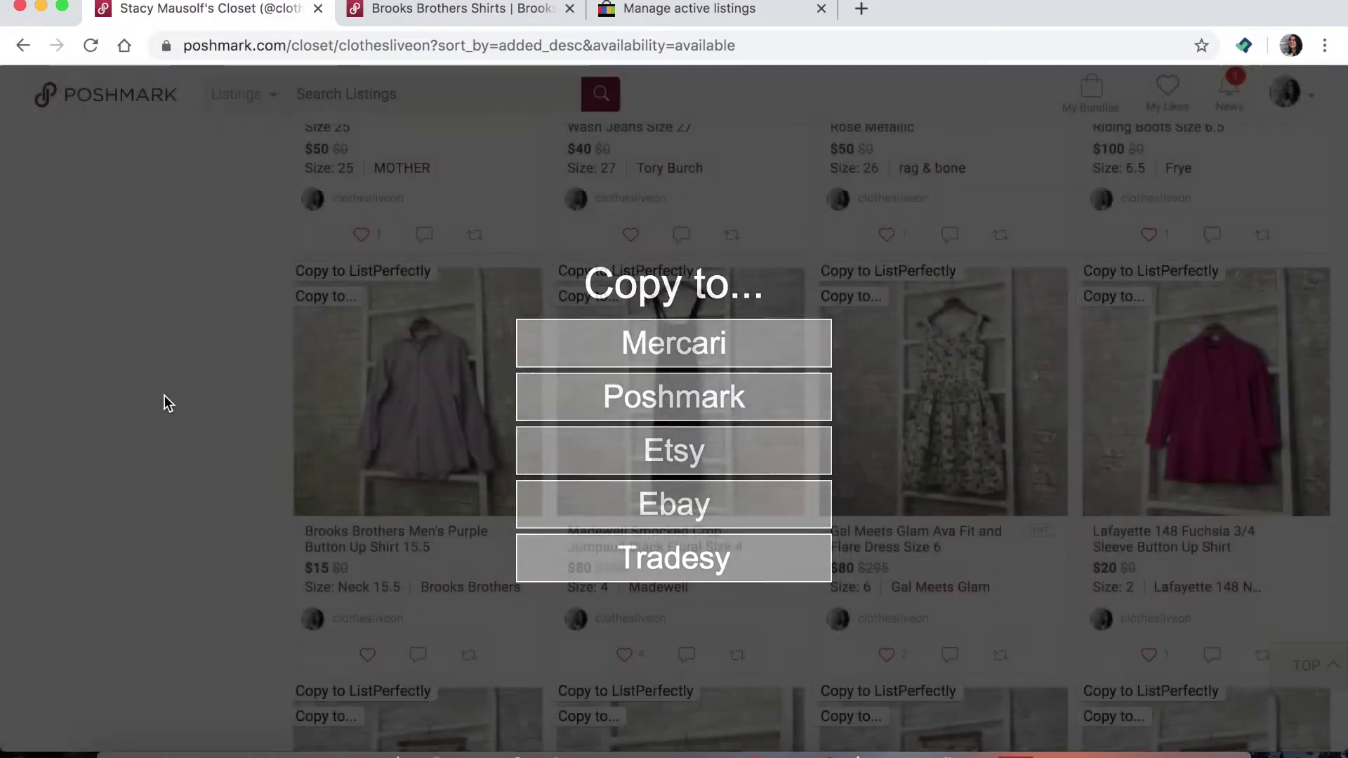
{"action": "left_click", "coordinate": [165, 396]}
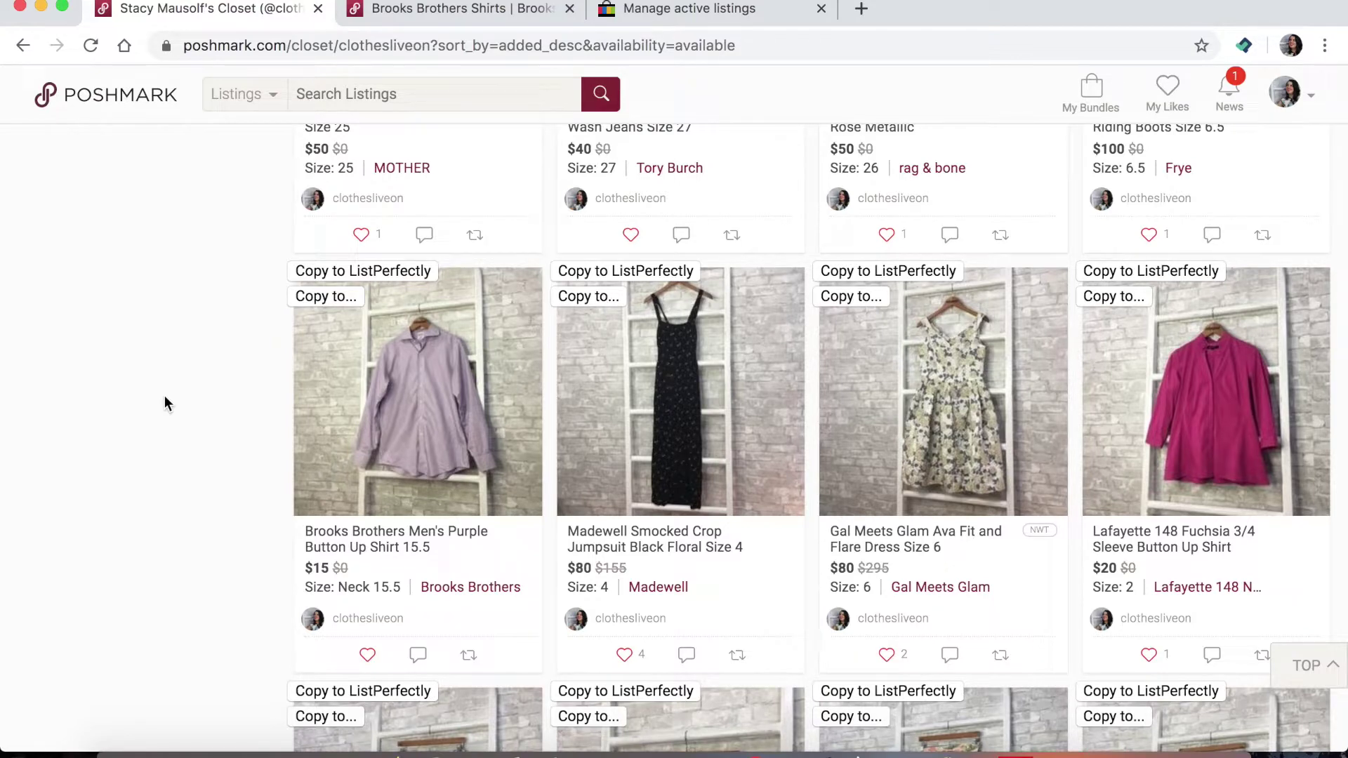
View the purple shirt's second, fabric close-up and collar tag photos, then return to the main photo
{"action": "left_click", "coordinate": [411, 8]}
{"action": "scroll", "coordinate": [223, 380], "scroll_direction": "down", "scroll_amount": 2}
{"action": "scroll", "coordinate": [224, 380], "scroll_direction": "down", "scroll_amount": 2}
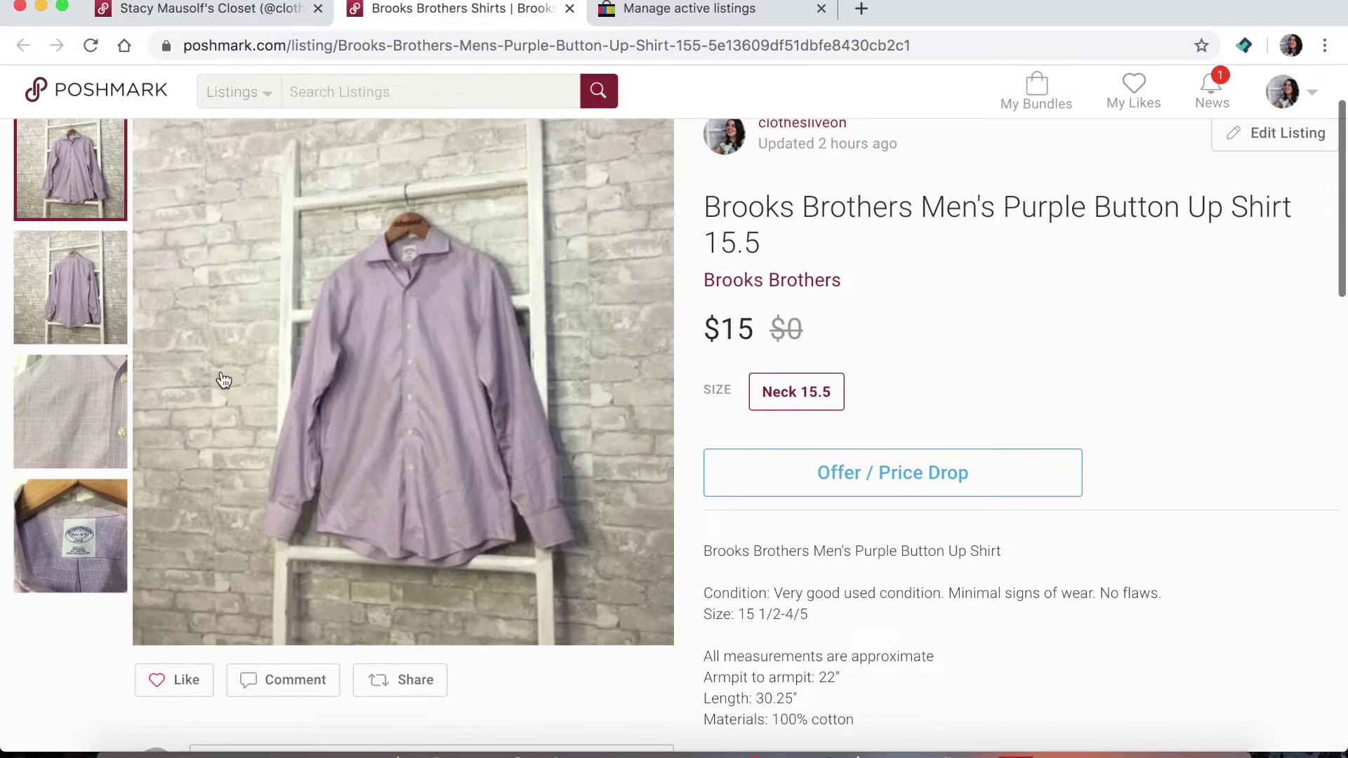
{"action": "left_click", "coordinate": [62, 293]}
{"action": "left_click", "coordinate": [89, 380]}
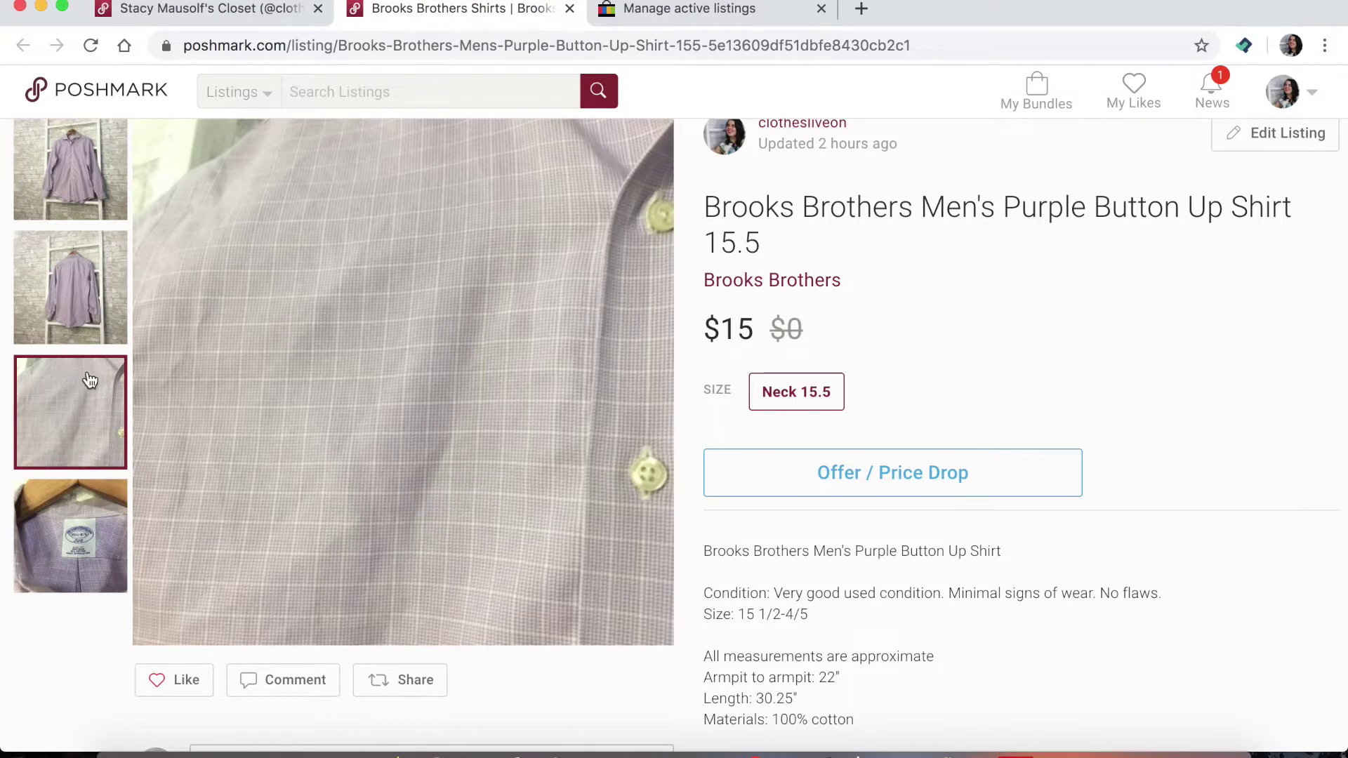
{"action": "left_click", "coordinate": [61, 563]}
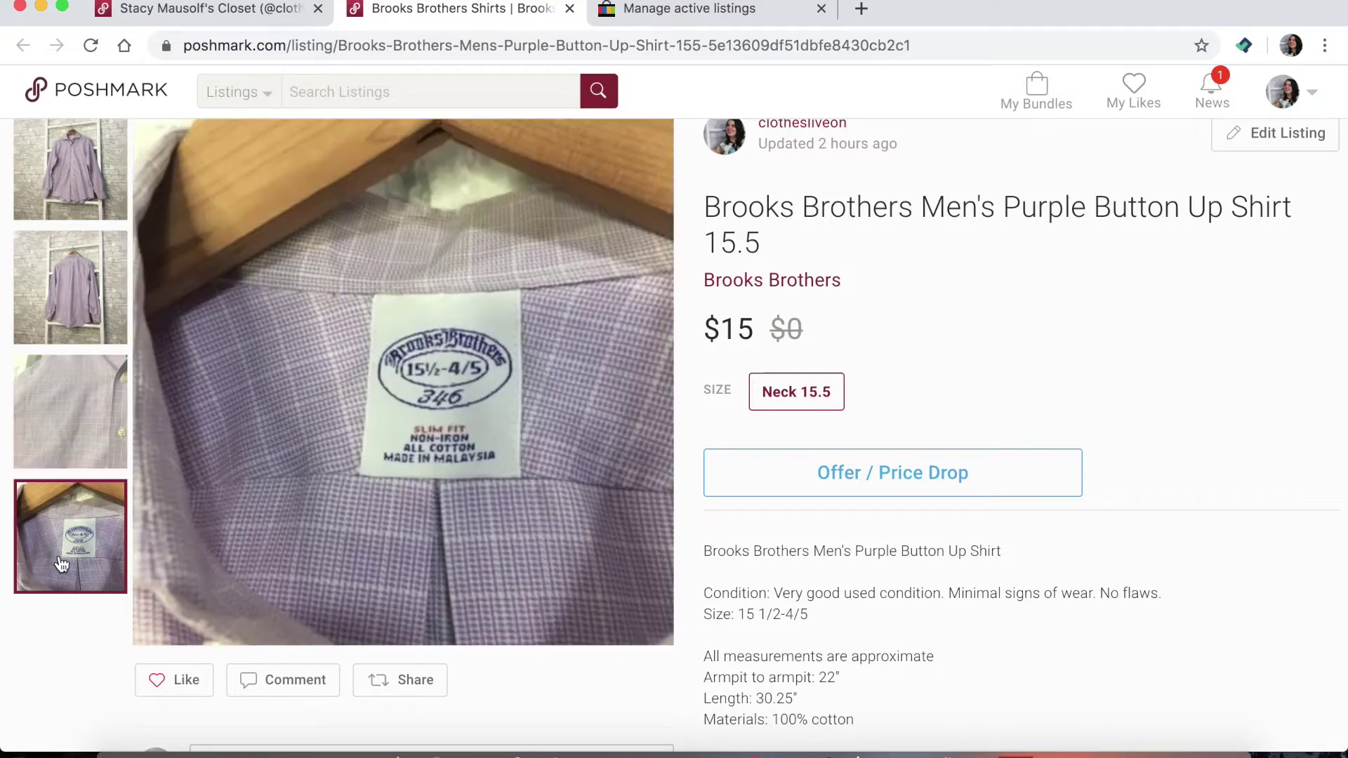
{"action": "left_click", "coordinate": [91, 197]}
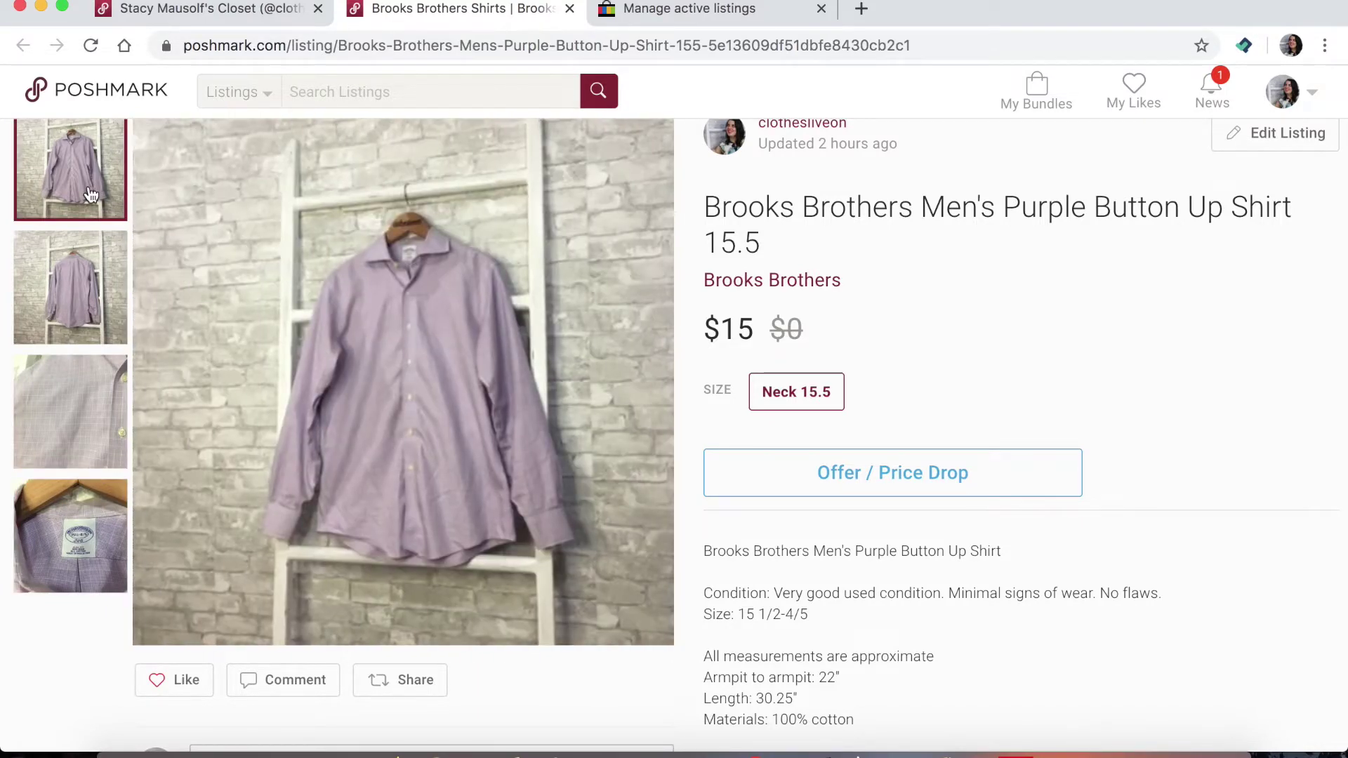
{"action": "key", "text": "super+f"}
Find the Brooks Brothers row by searching eBay active listings for 'brooks', then choose Copy to... and Poshmark
{"action": "left_click", "coordinate": [761, 15]}
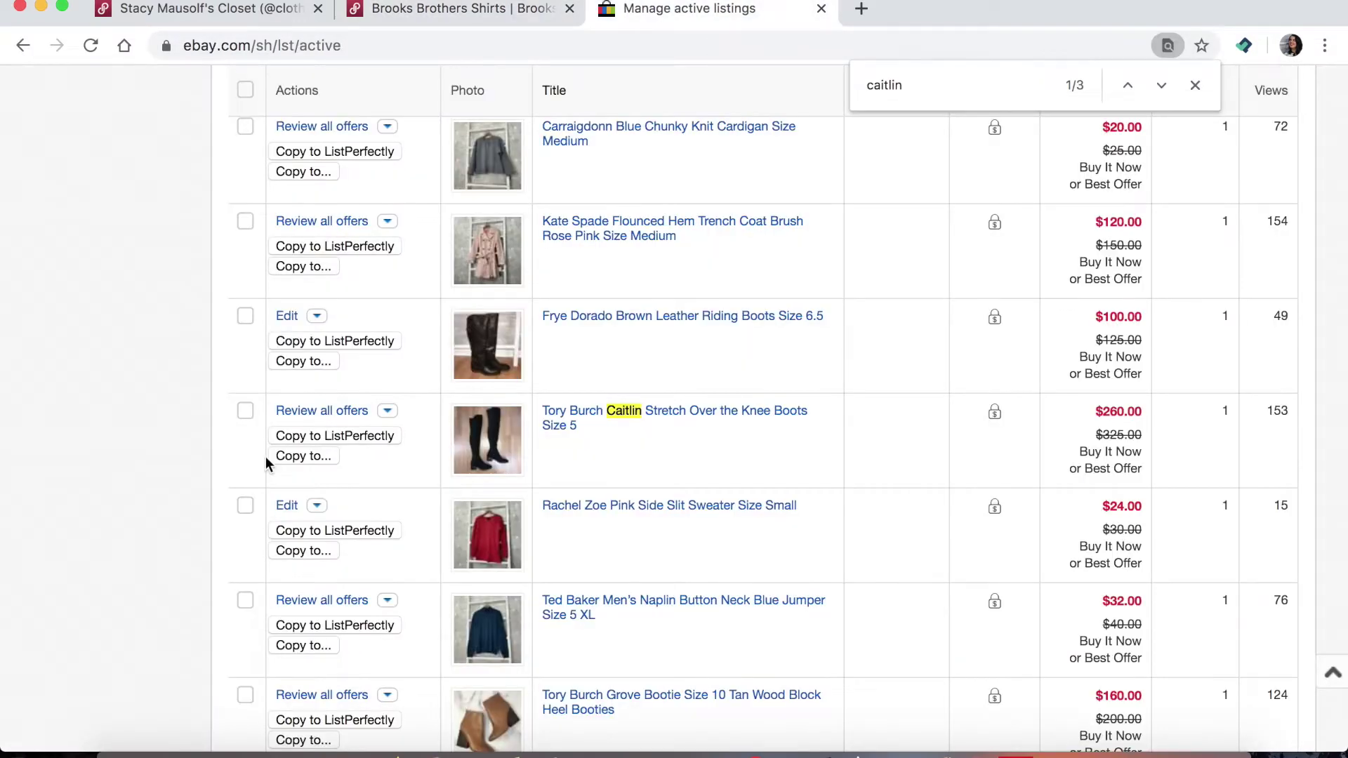
{"action": "left_click", "coordinate": [1195, 86]}
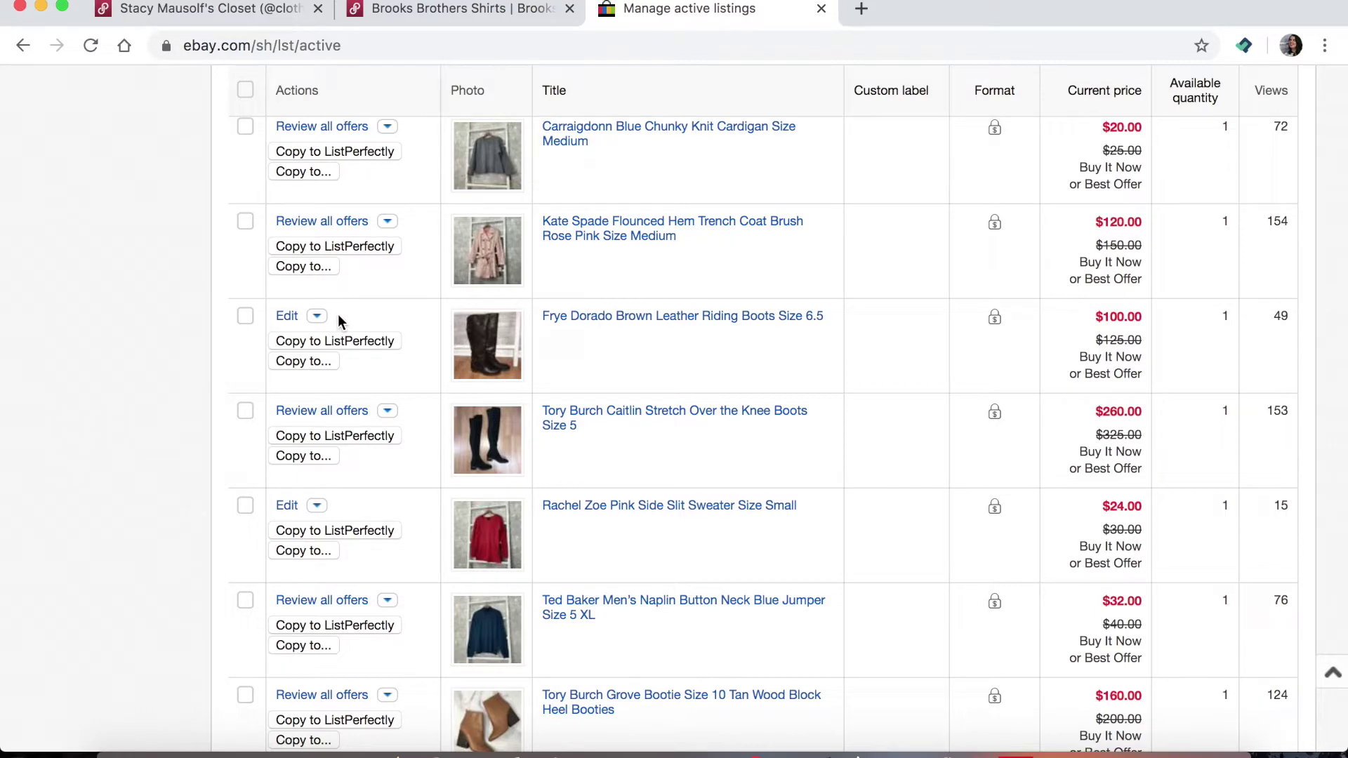
{"action": "key", "text": "super+f"}
{"action": "type", "text": "brooks"}
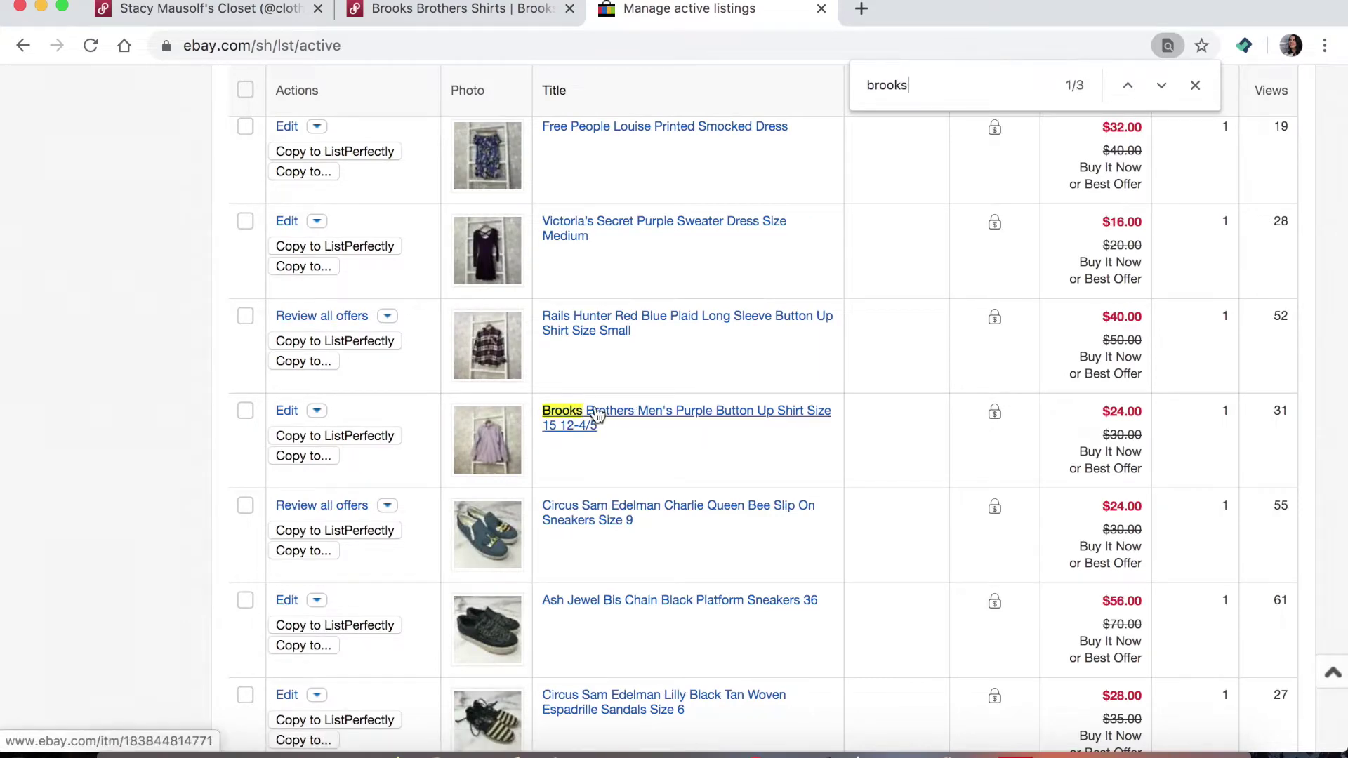
{"action": "left_click", "coordinate": [307, 462]}
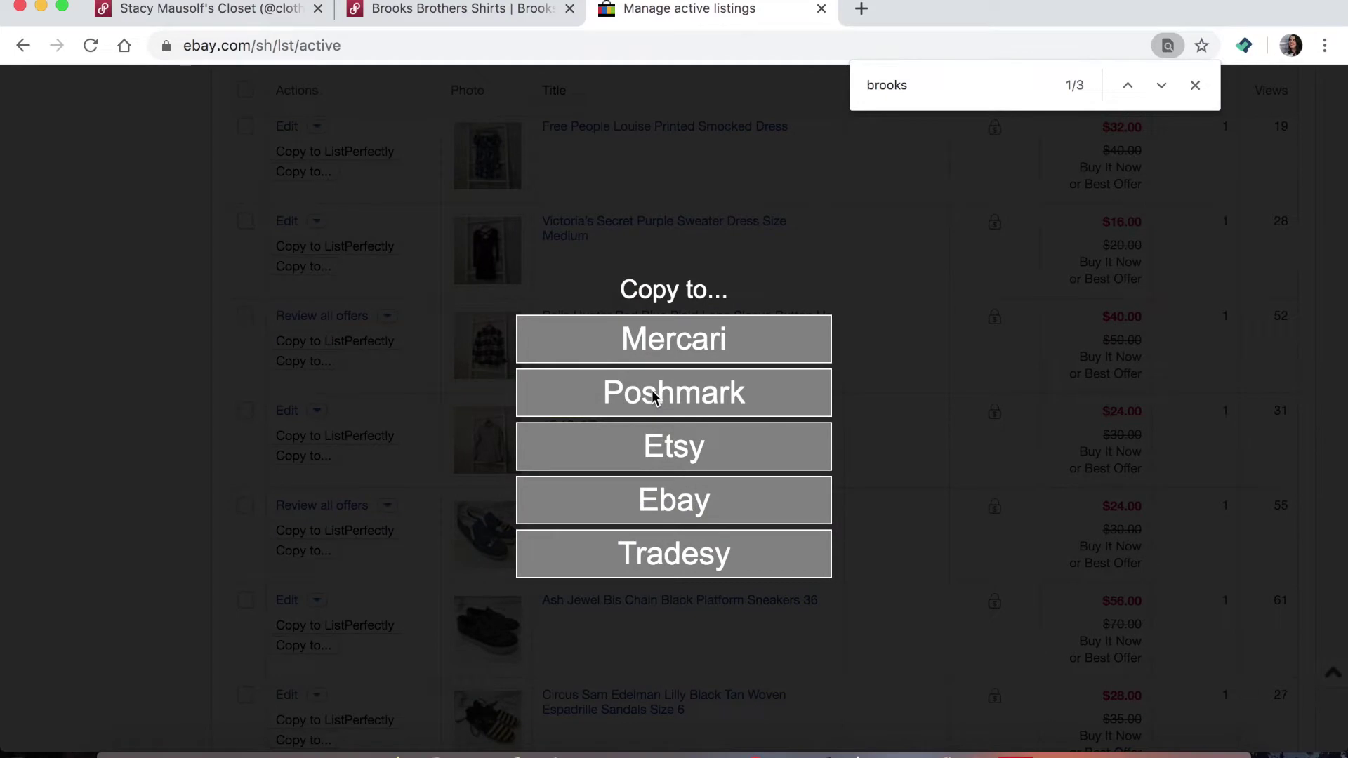
{"action": "left_click", "coordinate": [653, 395]}
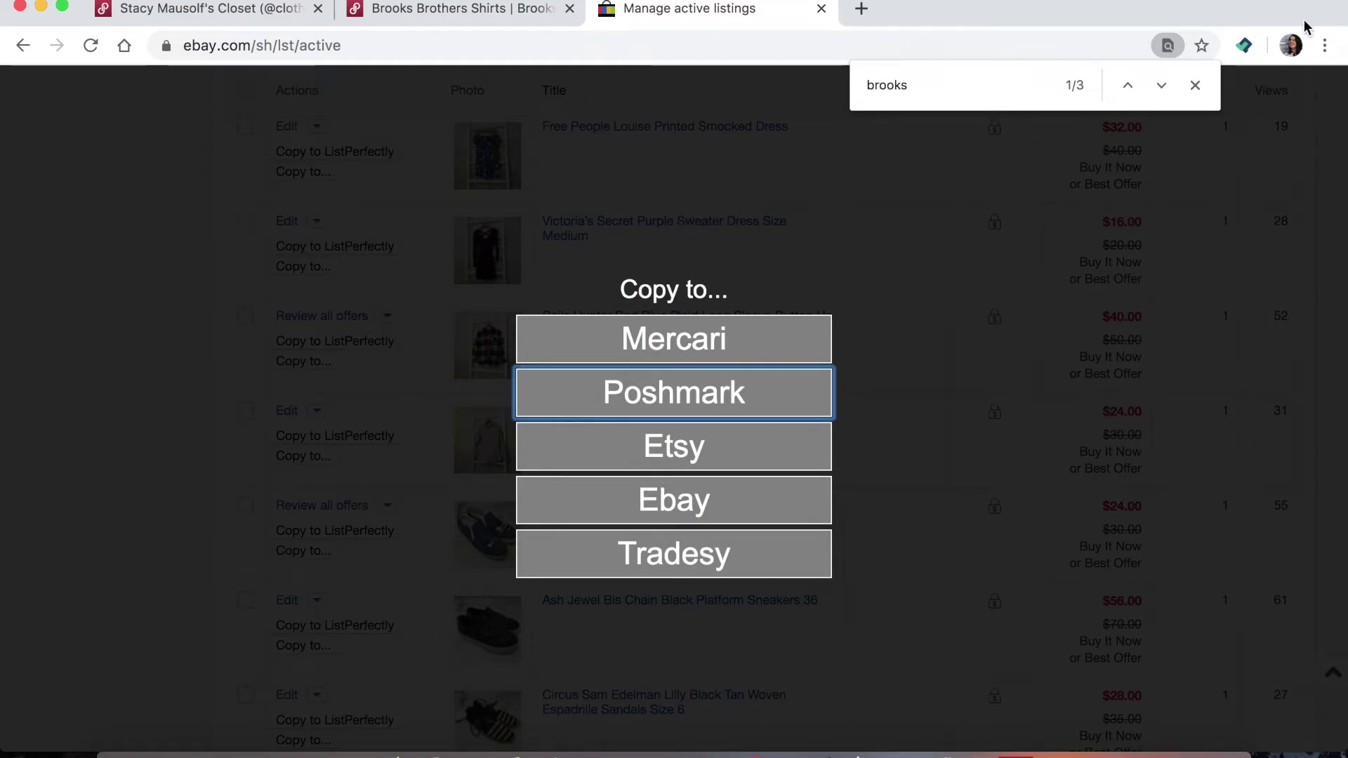
{"action": "left_click", "coordinate": [1195, 85]}
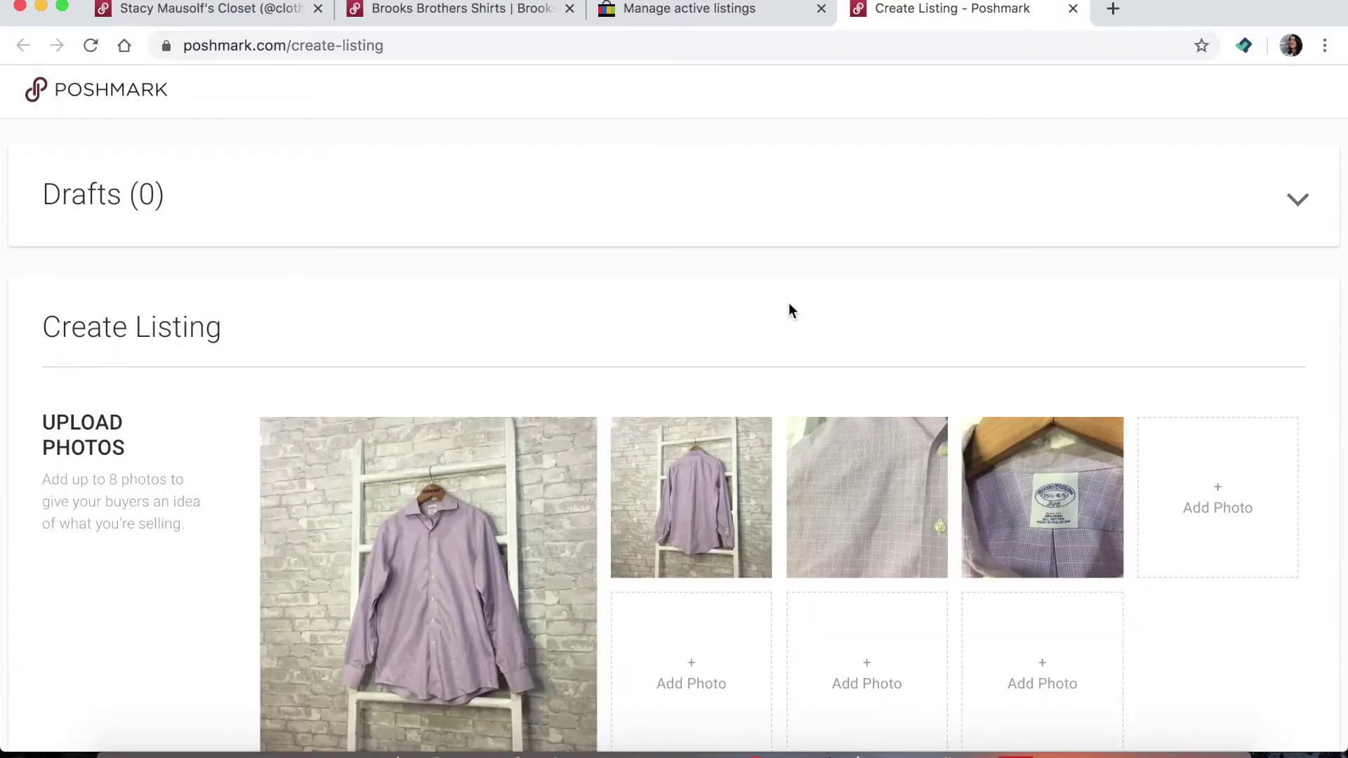
Let the Poshmark Create Listing form load with the shirt's four photos
{"action": "scroll", "coordinate": [789, 302], "scroll_direction": "down", "scroll_amount": 8}
Edit the listing title, replacing 'Size' with '15.5'
{"action": "left_click", "coordinate": [600, 399]}
{"action": "key", "text": "BackSpace"}
{"action": "key", "text": "BackSpace"}
{"action": "key", "text": "BackSpace"}
{"action": "key", "text": "BackSpace"}
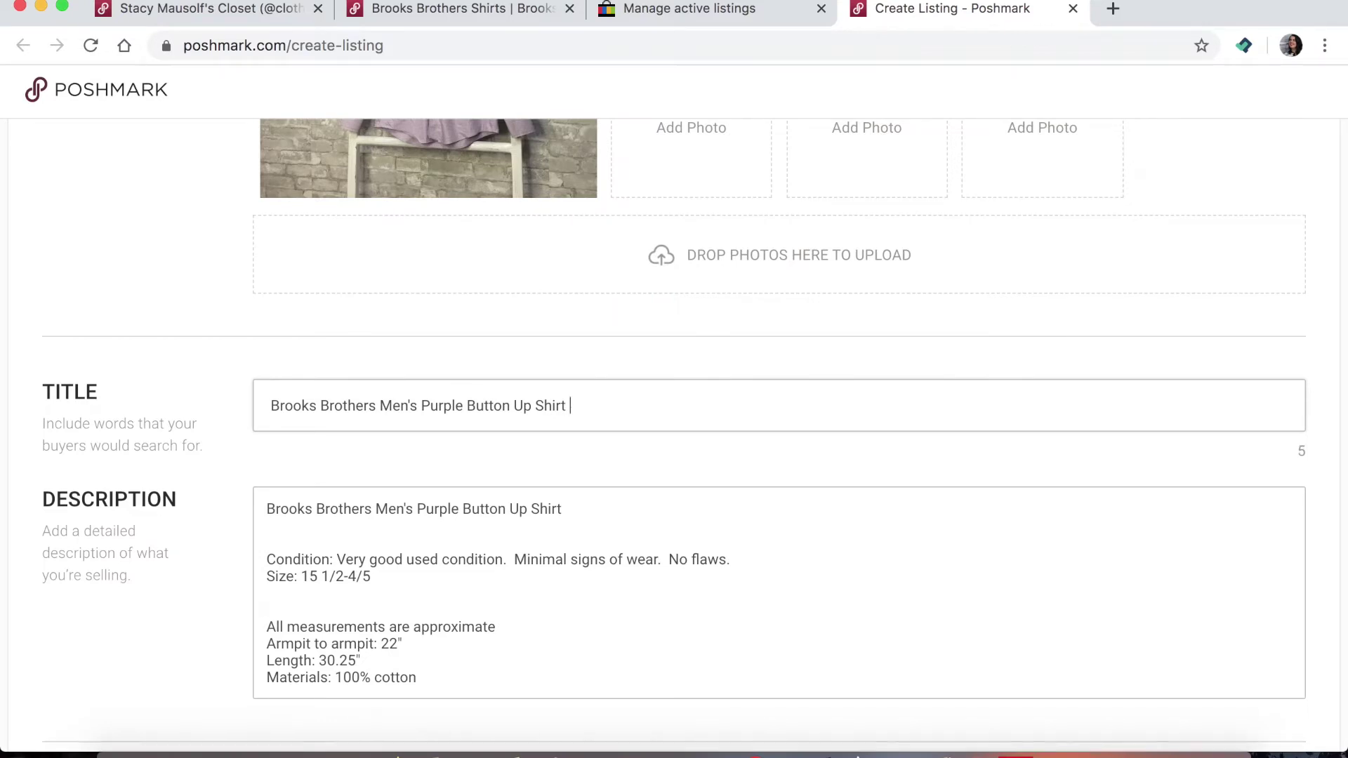
{"action": "type", "text": "15.5"}
{"action": "left_click", "coordinate": [544, 457]}
Set the category to Men > Shirts > Dress Shirts
{"action": "scroll", "coordinate": [545, 457], "scroll_direction": "down", "scroll_amount": 4}
{"action": "left_click", "coordinate": [484, 554]}
{"action": "scroll", "coordinate": [337, 274], "scroll_direction": "up", "scroll_amount": 6}
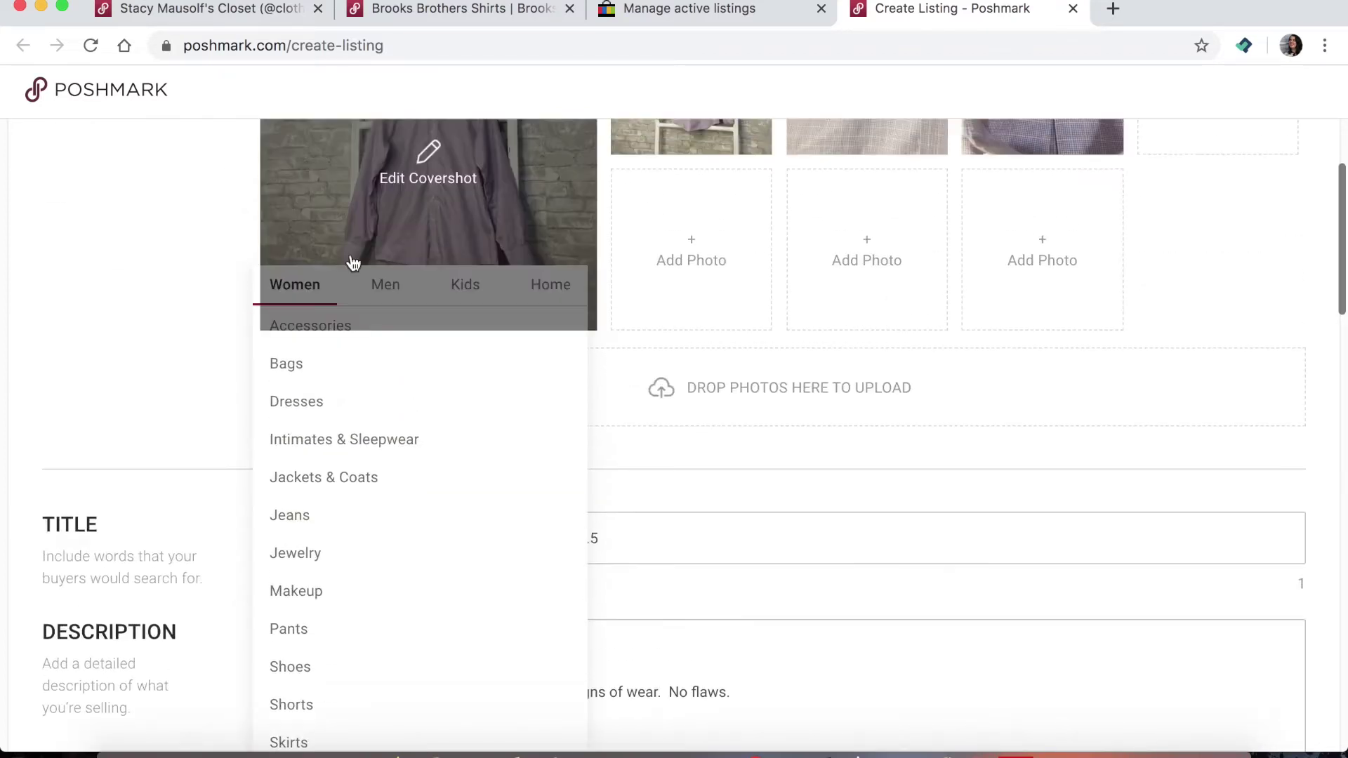
{"action": "left_click", "coordinate": [385, 295]}
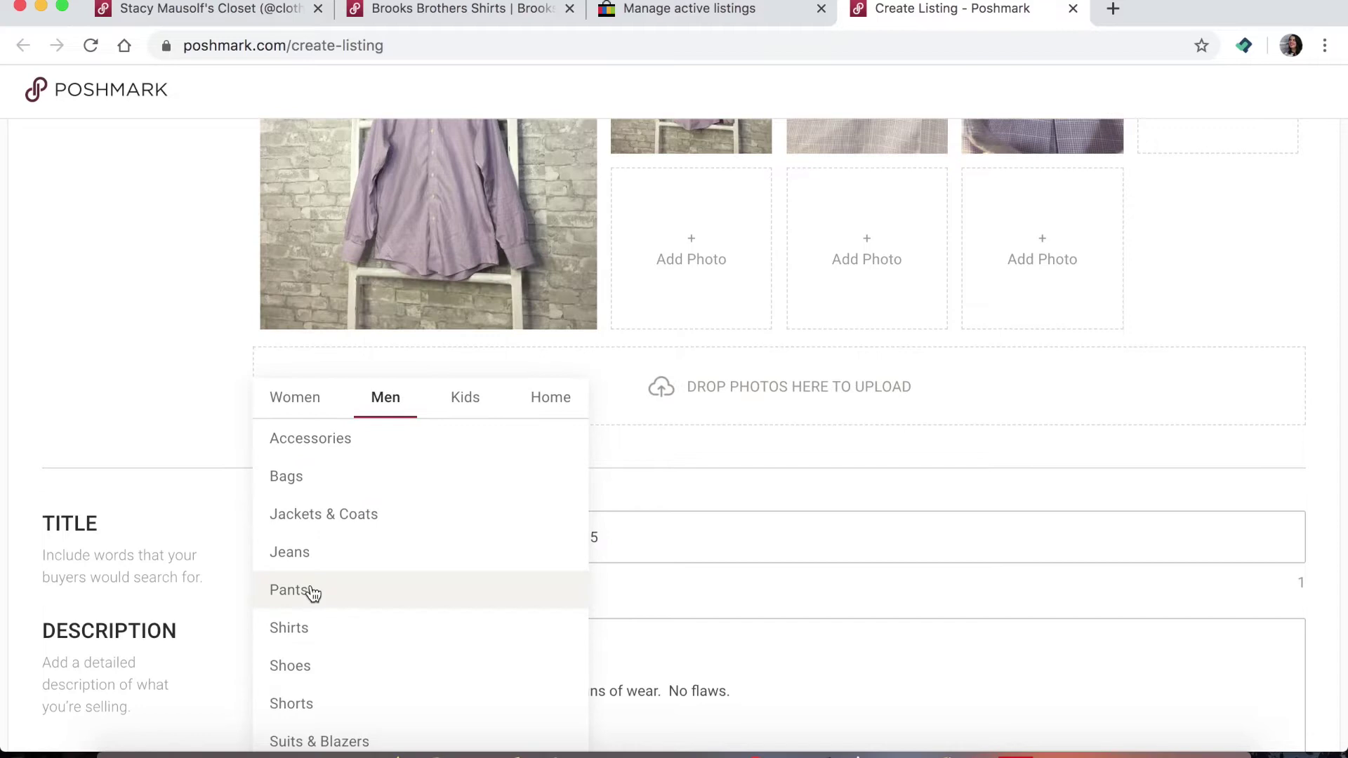
{"action": "scroll", "coordinate": [312, 593], "scroll_direction": "down", "scroll_amount": 5}
{"action": "scroll", "coordinate": [310, 593], "scroll_direction": "up", "scroll_amount": 2}
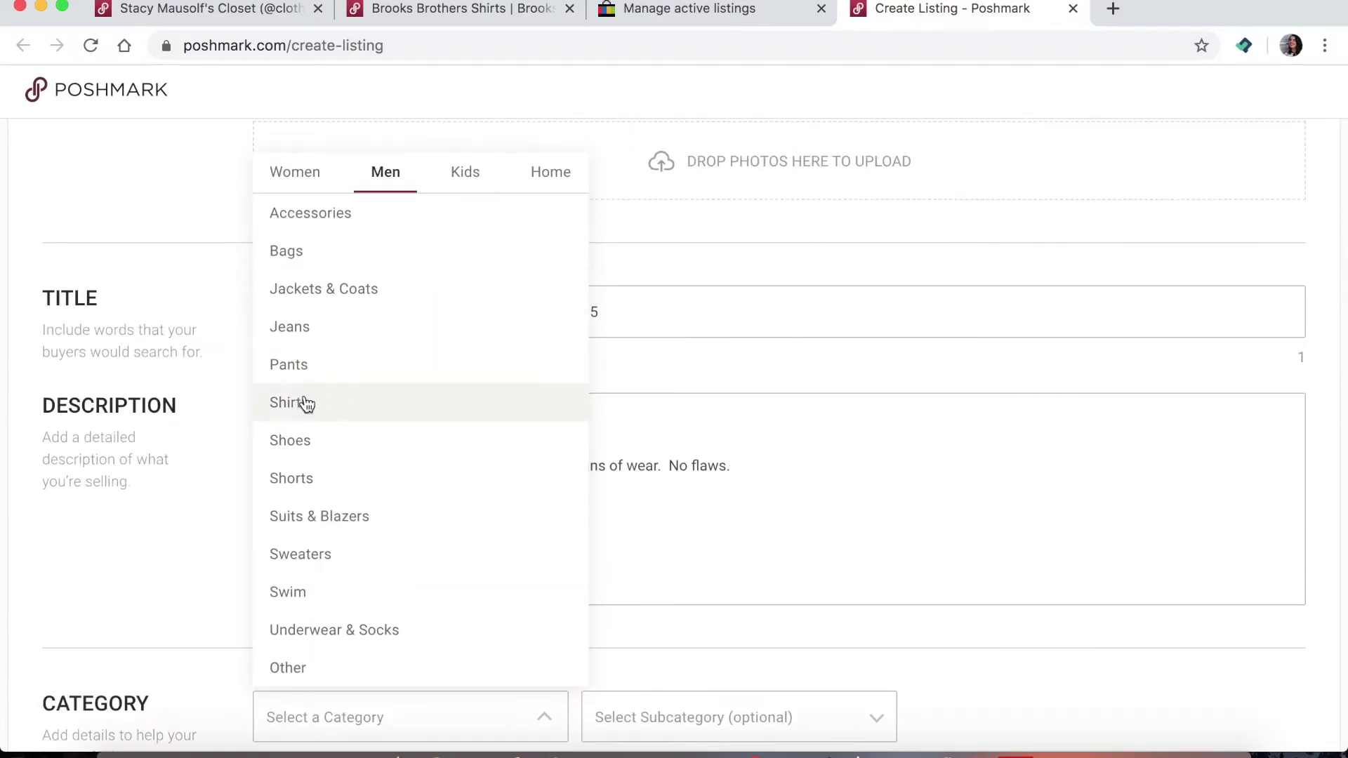
{"action": "left_click", "coordinate": [305, 401]}
{"action": "scroll", "coordinate": [548, 533], "scroll_direction": "down", "scroll_amount": 3}
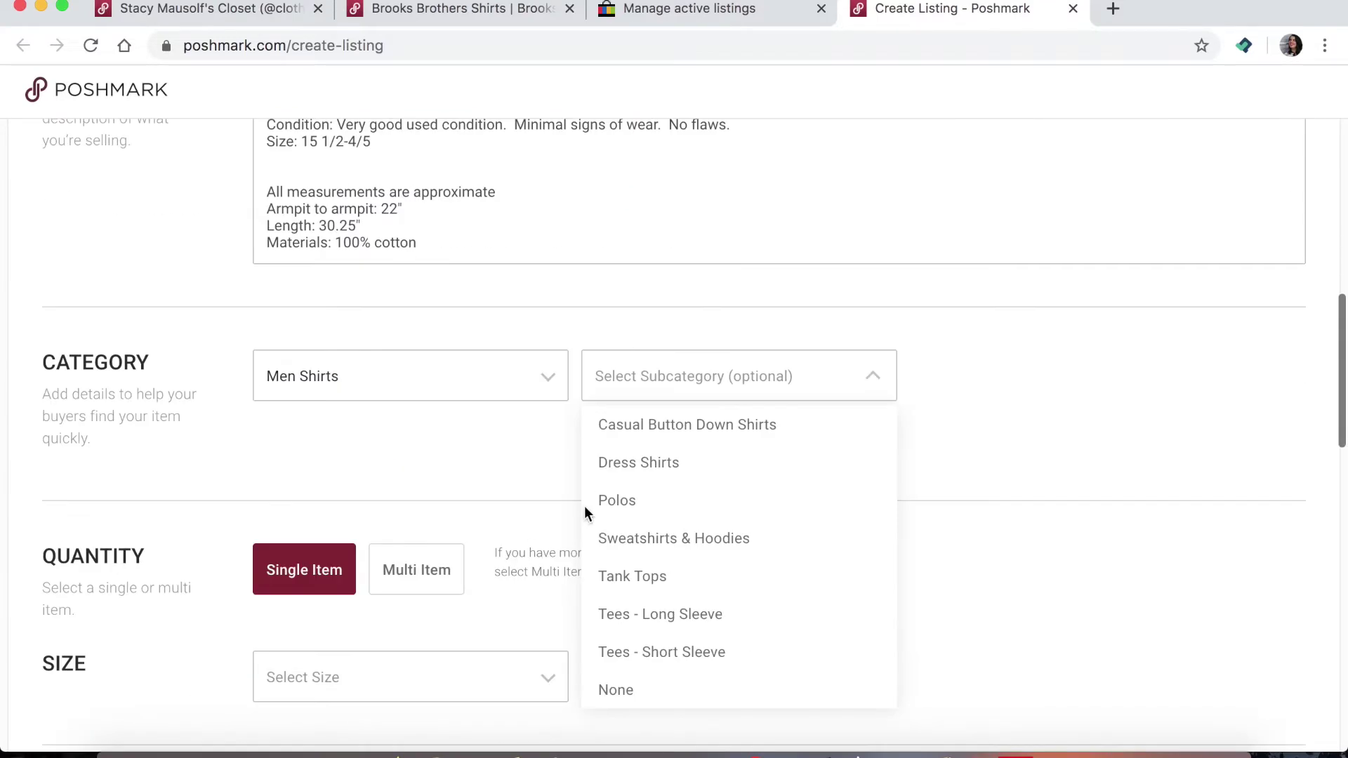
{"action": "left_click", "coordinate": [652, 474]}
Set the size to Neck 15.5
{"action": "left_click", "coordinate": [492, 676]}
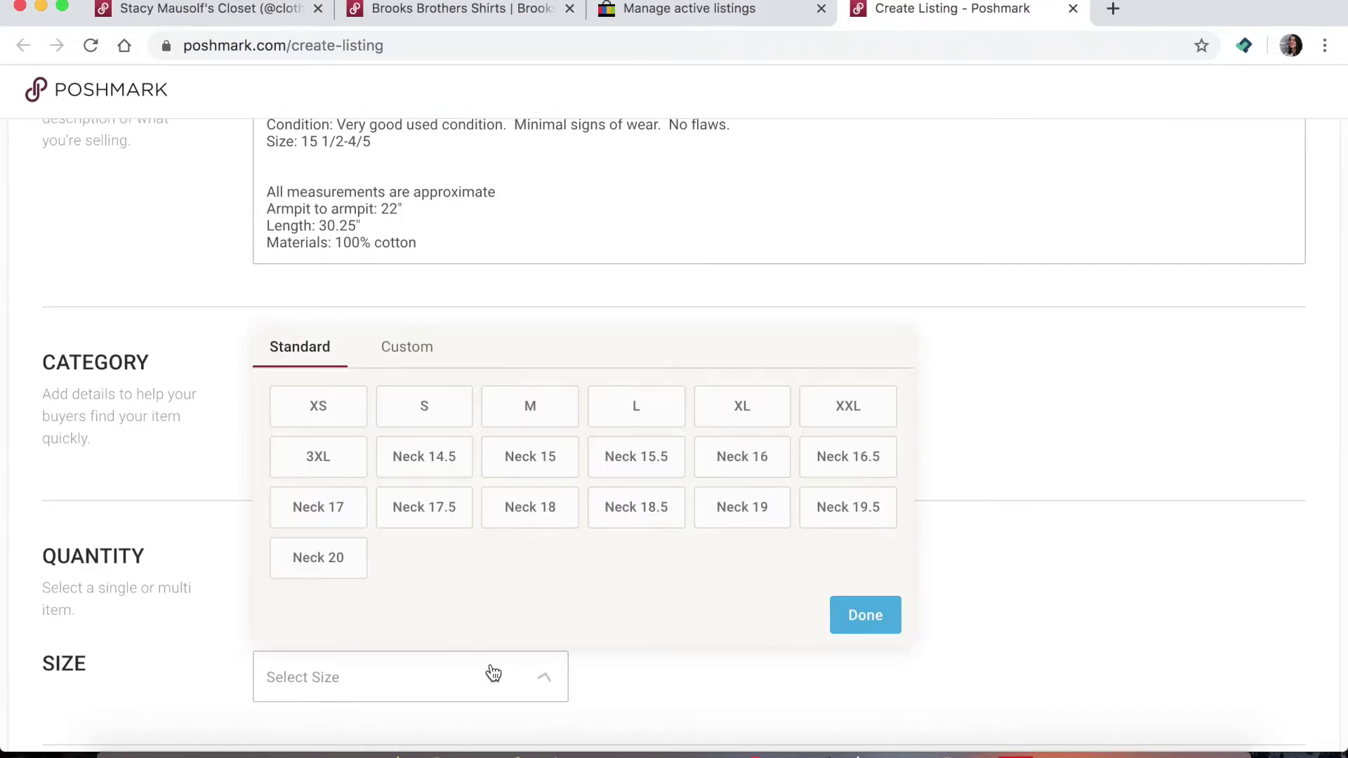
{"action": "left_click", "coordinate": [678, 464]}
{"action": "scroll", "coordinate": [665, 463], "scroll_direction": "down", "scroll_amount": 12}
{"action": "scroll", "coordinate": [490, 407], "scroll_direction": "down", "scroll_amount": 2}
Change the listing price from 24 to 15, set original price 0, and continue
{"action": "left_click", "coordinate": [501, 10]}
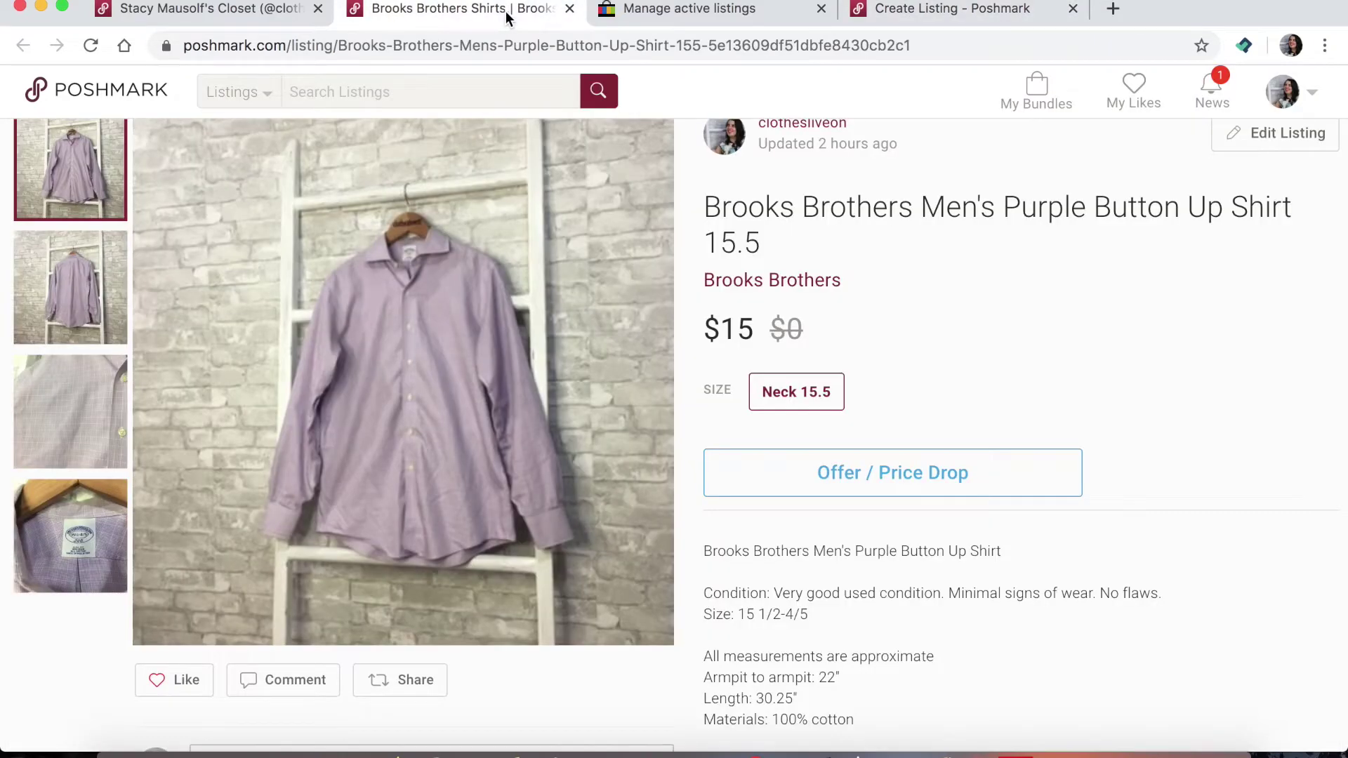
{"action": "left_click", "coordinate": [1005, 21]}
{"action": "left_click", "coordinate": [352, 472]}
{"action": "key", "text": "BackSpace"}
{"action": "key", "text": "BackSpace"}
{"action": "type", "text": "15"}
{"action": "left_click", "coordinate": [360, 383]}
{"action": "type", "text": "0"}
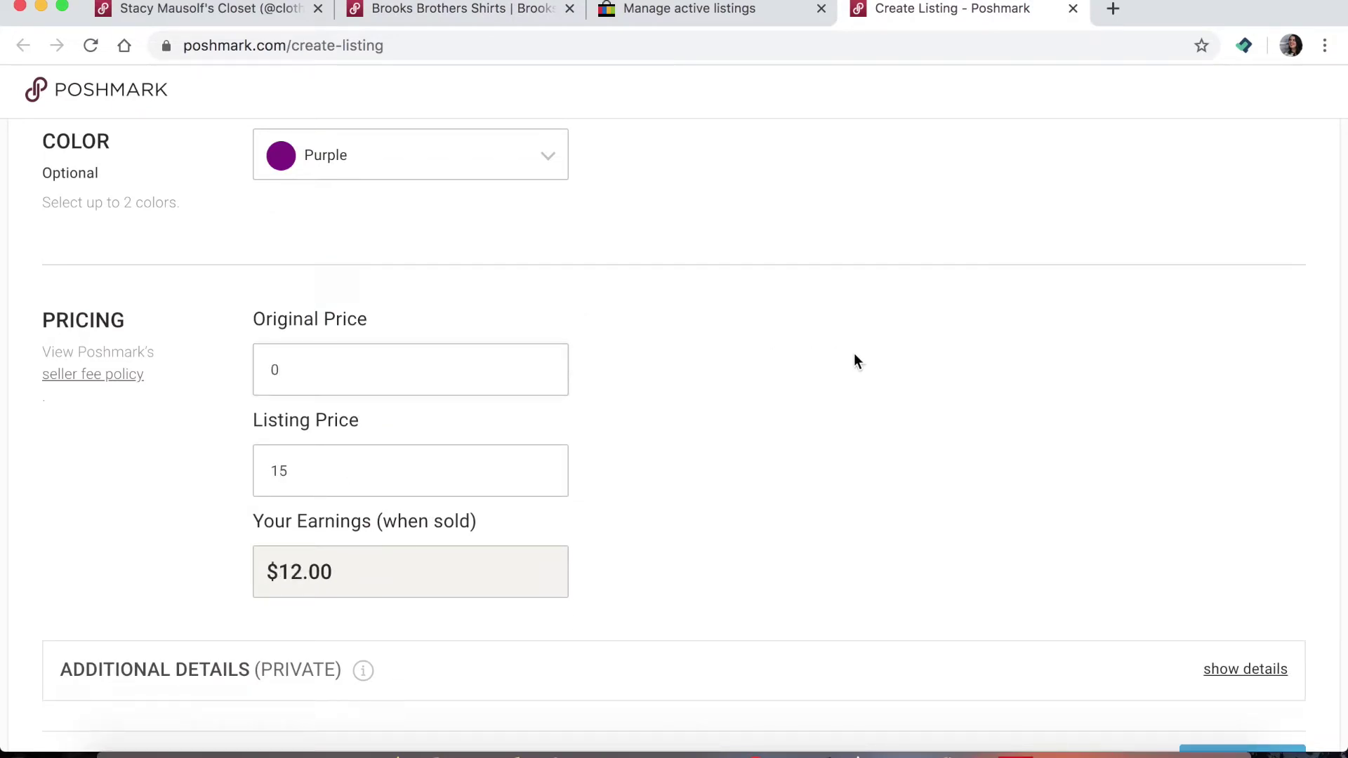
{"action": "scroll", "coordinate": [451, 438], "scroll_direction": "down", "scroll_amount": 2}
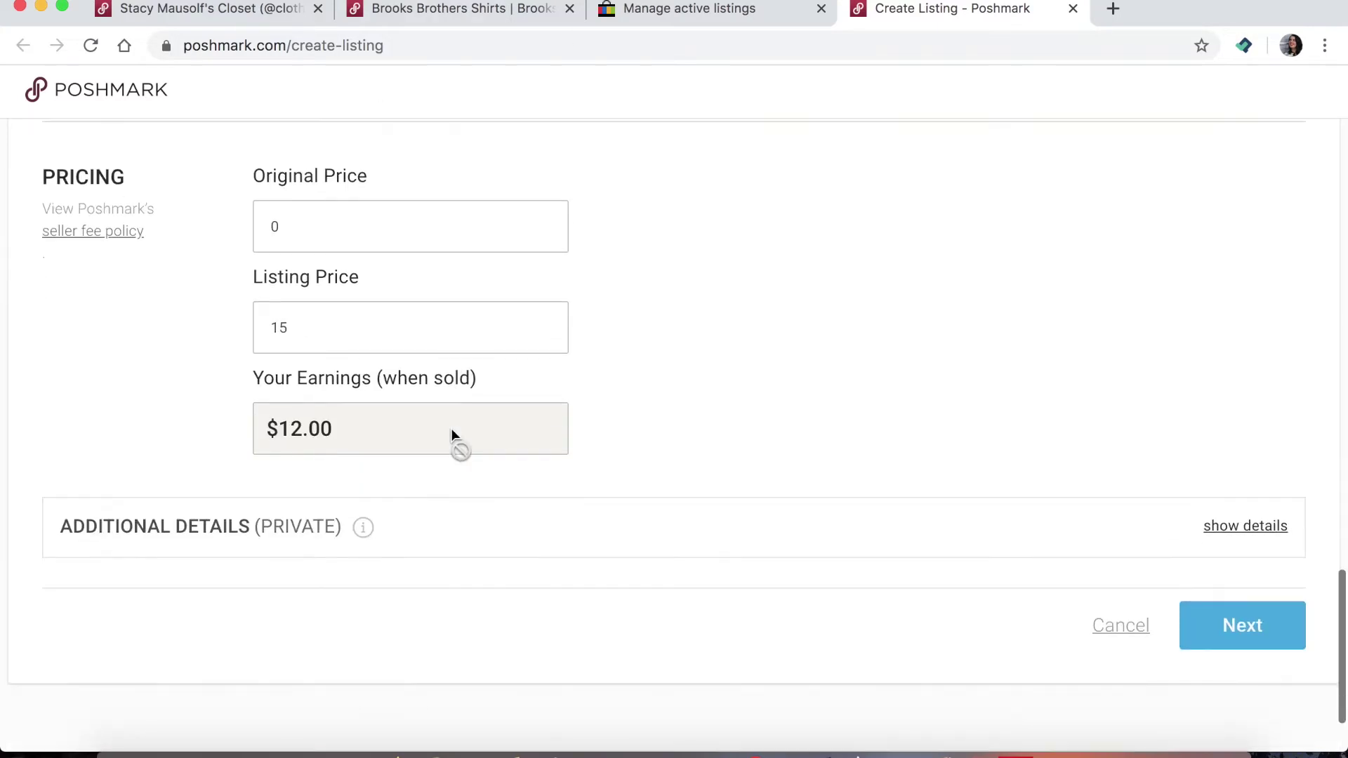
{"action": "left_click", "coordinate": [1254, 639]}
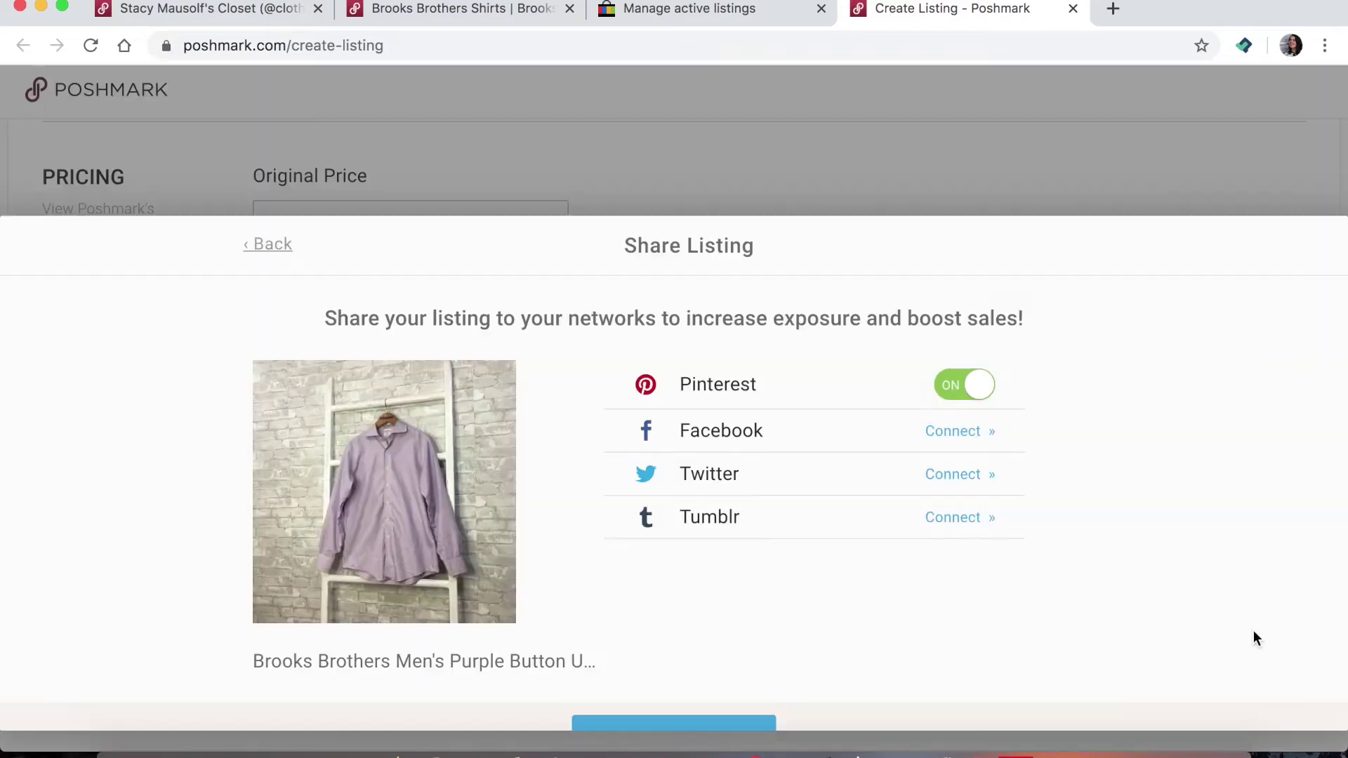
List the shirt with Pinterest sharing left on
{"action": "left_click", "coordinate": [765, 725]}
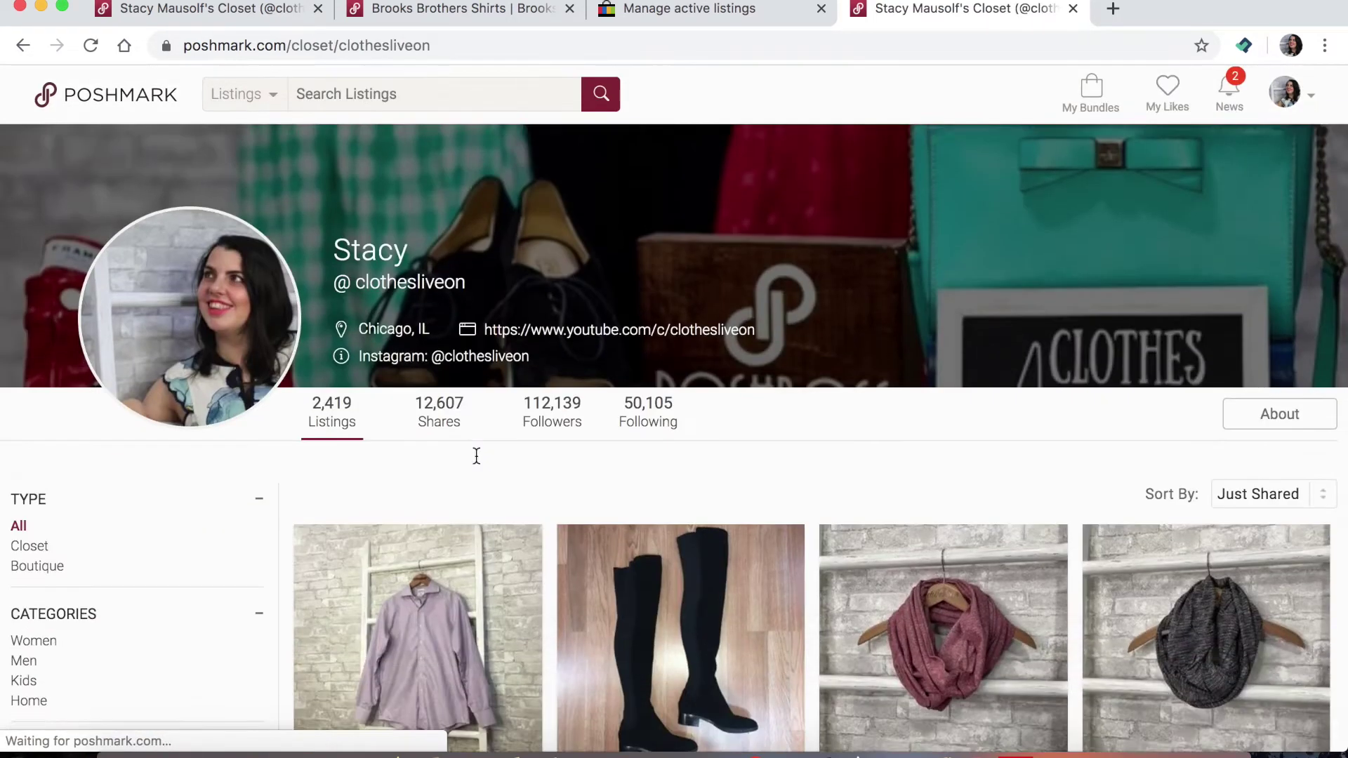
Open the new purple shirt listing, view its second and third photos, then switch to the original listing
{"action": "scroll", "coordinate": [453, 506], "scroll_direction": "down", "scroll_amount": 2}
{"action": "left_click", "coordinate": [452, 506]}
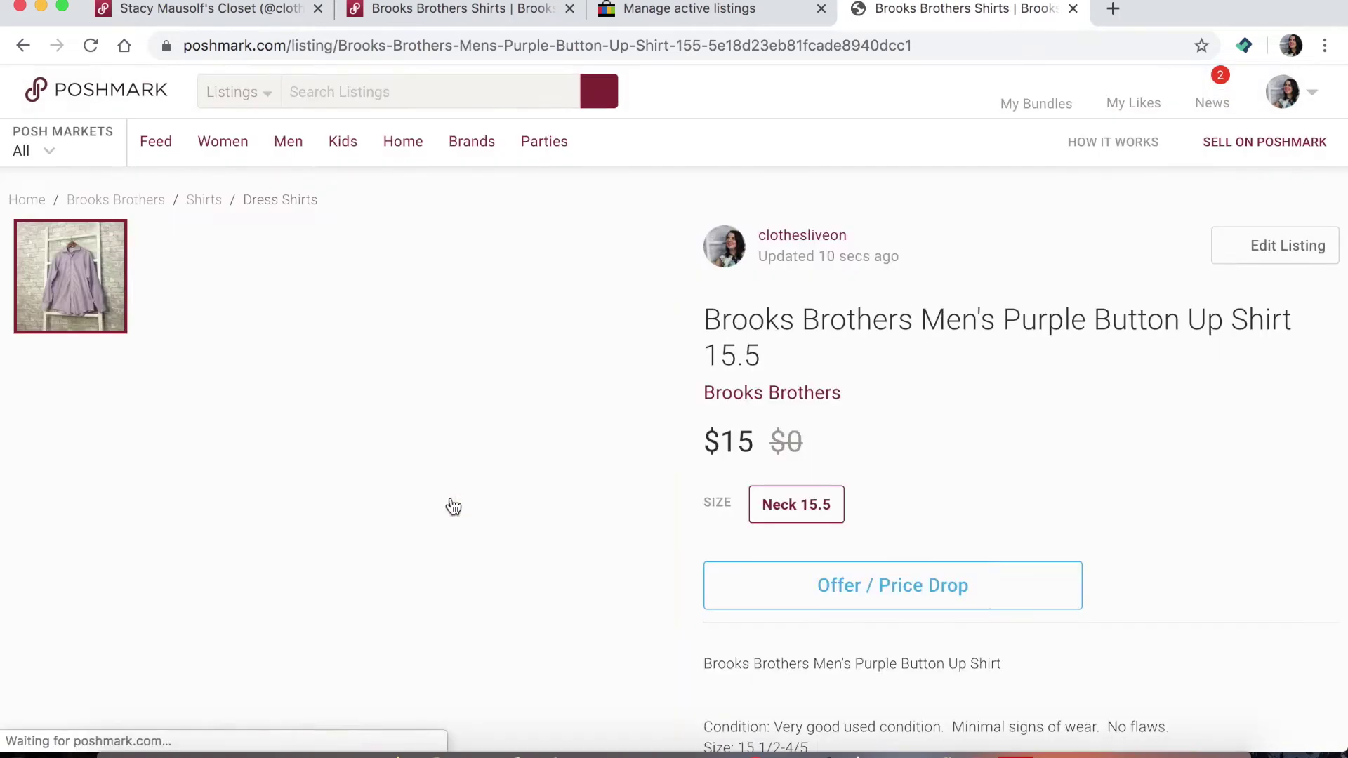
{"action": "scroll", "coordinate": [267, 380], "scroll_direction": "down", "scroll_amount": 2}
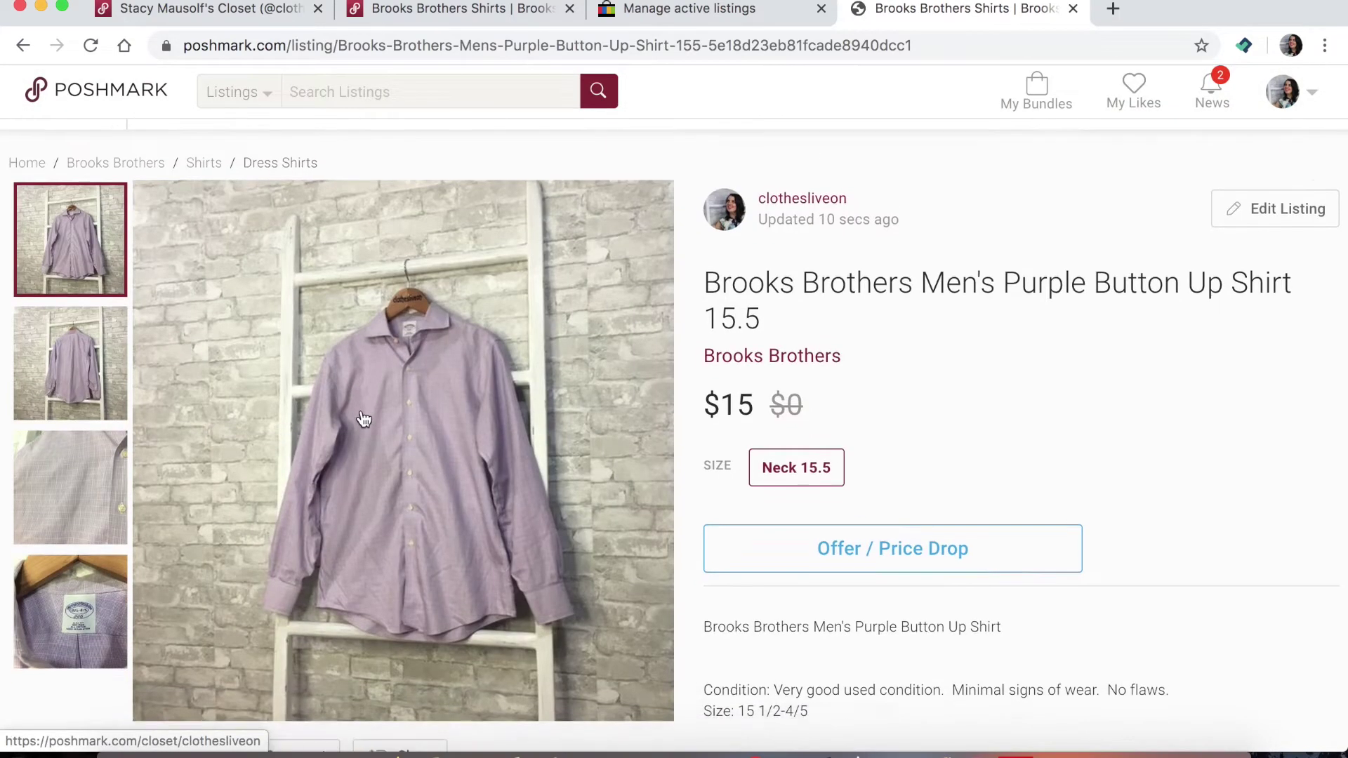
{"action": "left_click", "coordinate": [82, 342]}
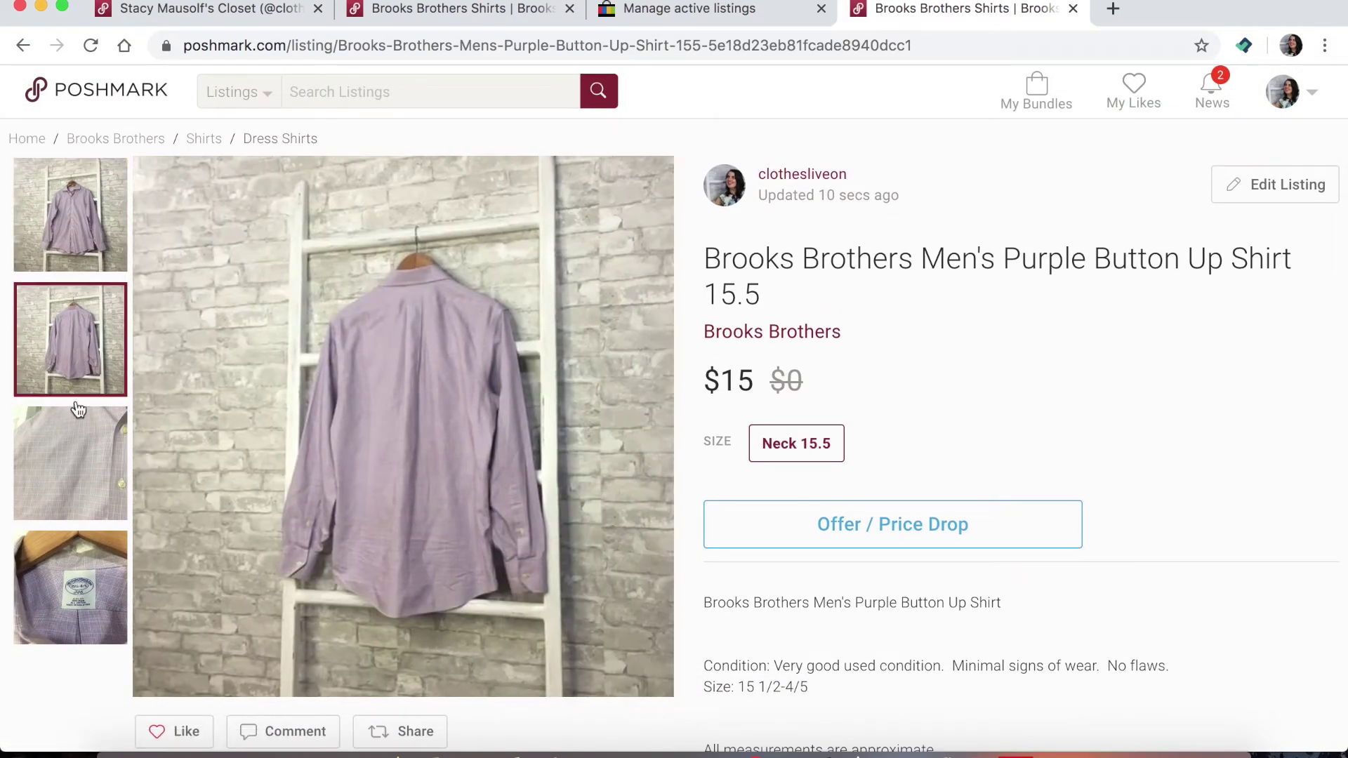
{"action": "left_click", "coordinate": [75, 440]}
{"action": "left_click", "coordinate": [65, 199]}
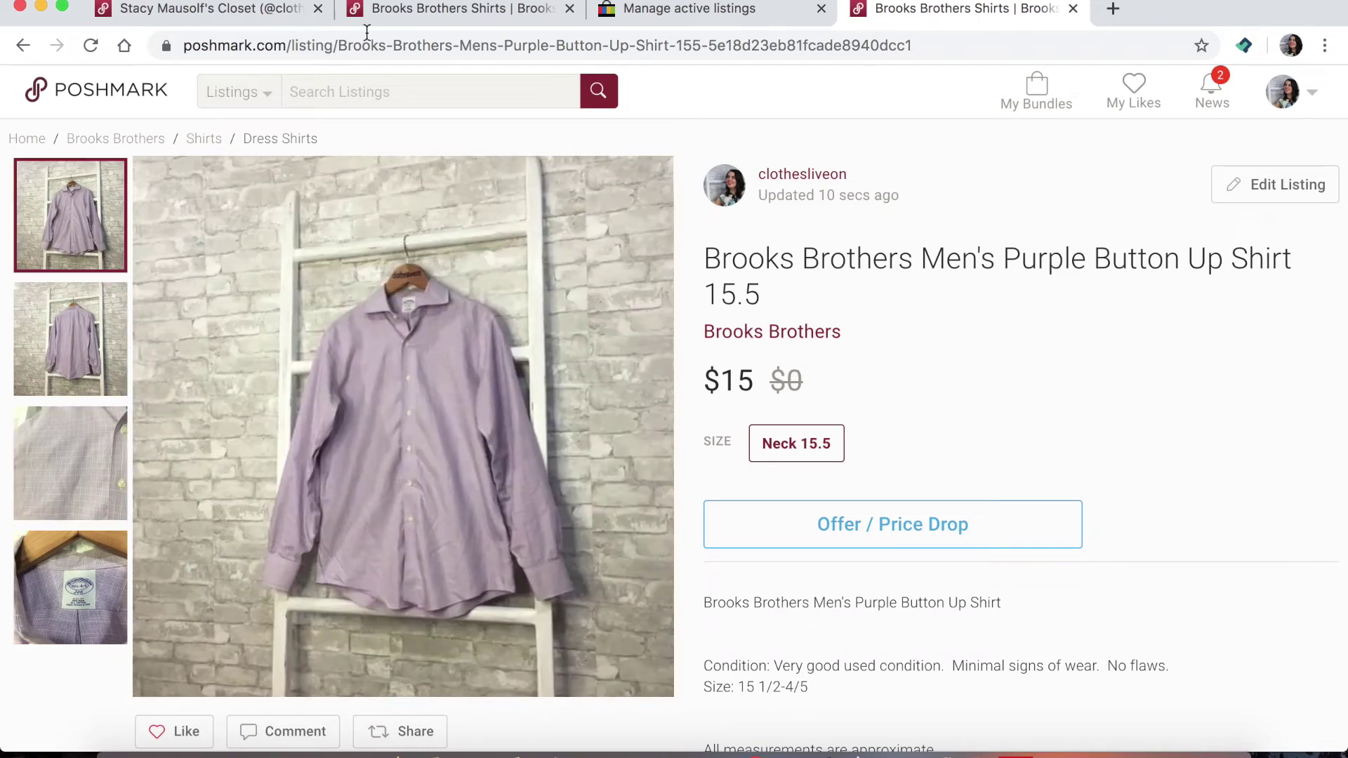
{"action": "left_click", "coordinate": [445, 14]}
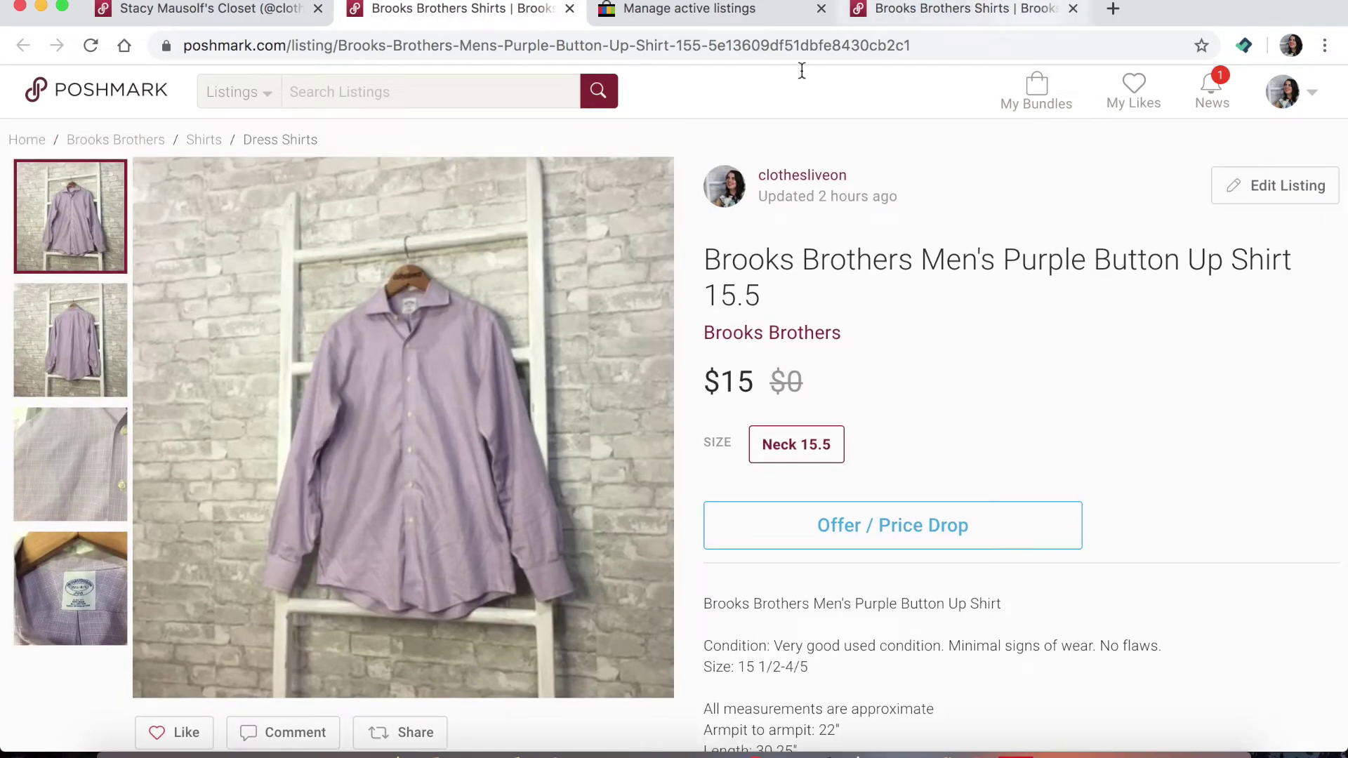
Compare the new and original Brooks Brothers shirt listings, then go to the closet overview
{"action": "left_click", "coordinate": [1015, 15]}
{"action": "left_click", "coordinate": [412, 12]}
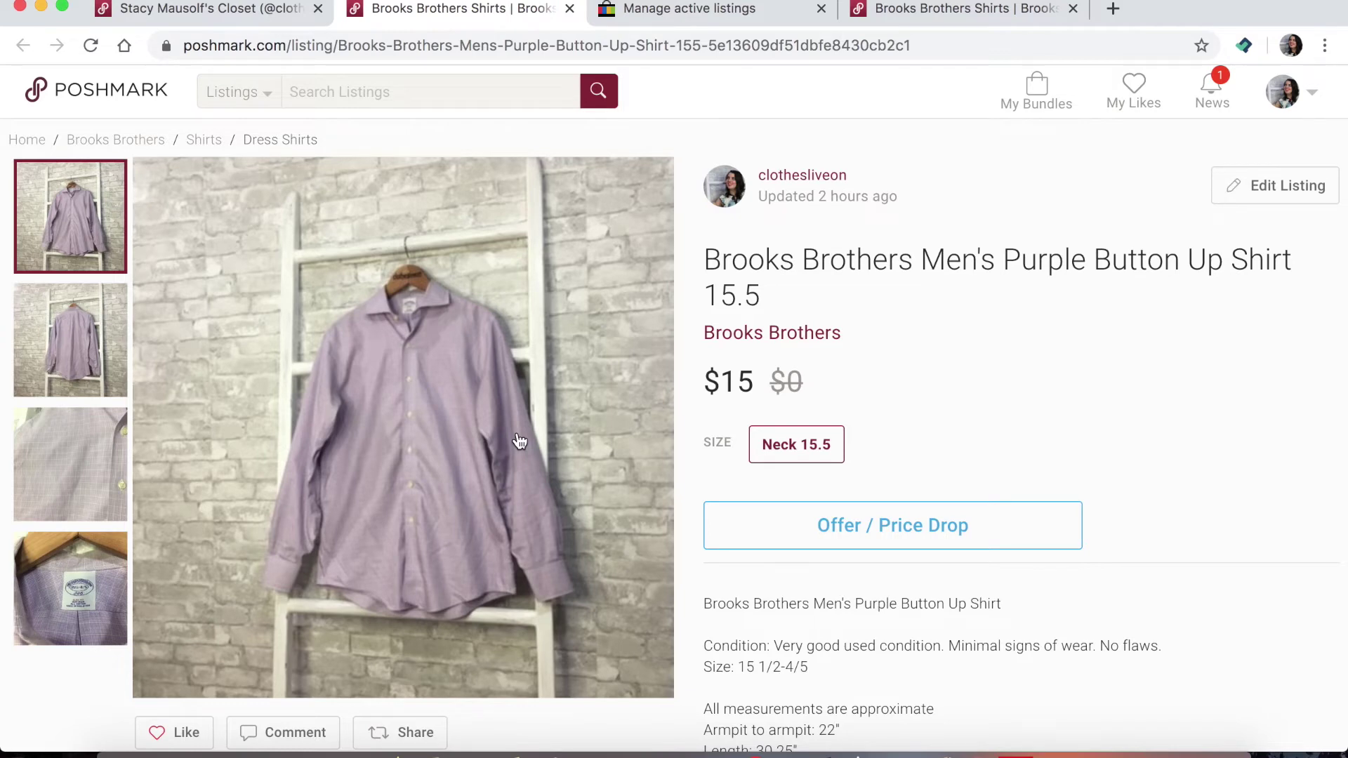
{"action": "left_click", "coordinate": [259, 23]}
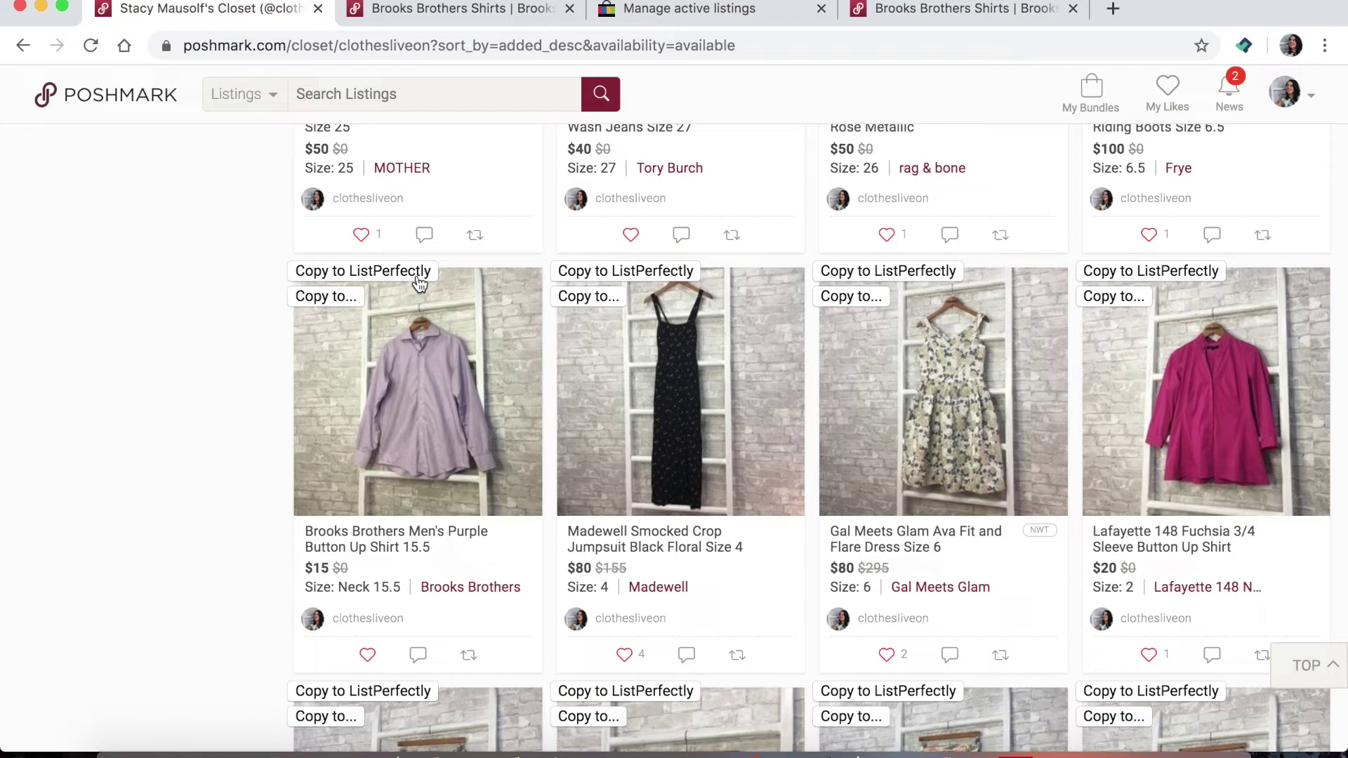
Cycle through the new listing, eBay active listings and original listing tabs, ending on the closet page
{"action": "left_click", "coordinate": [928, 8]}
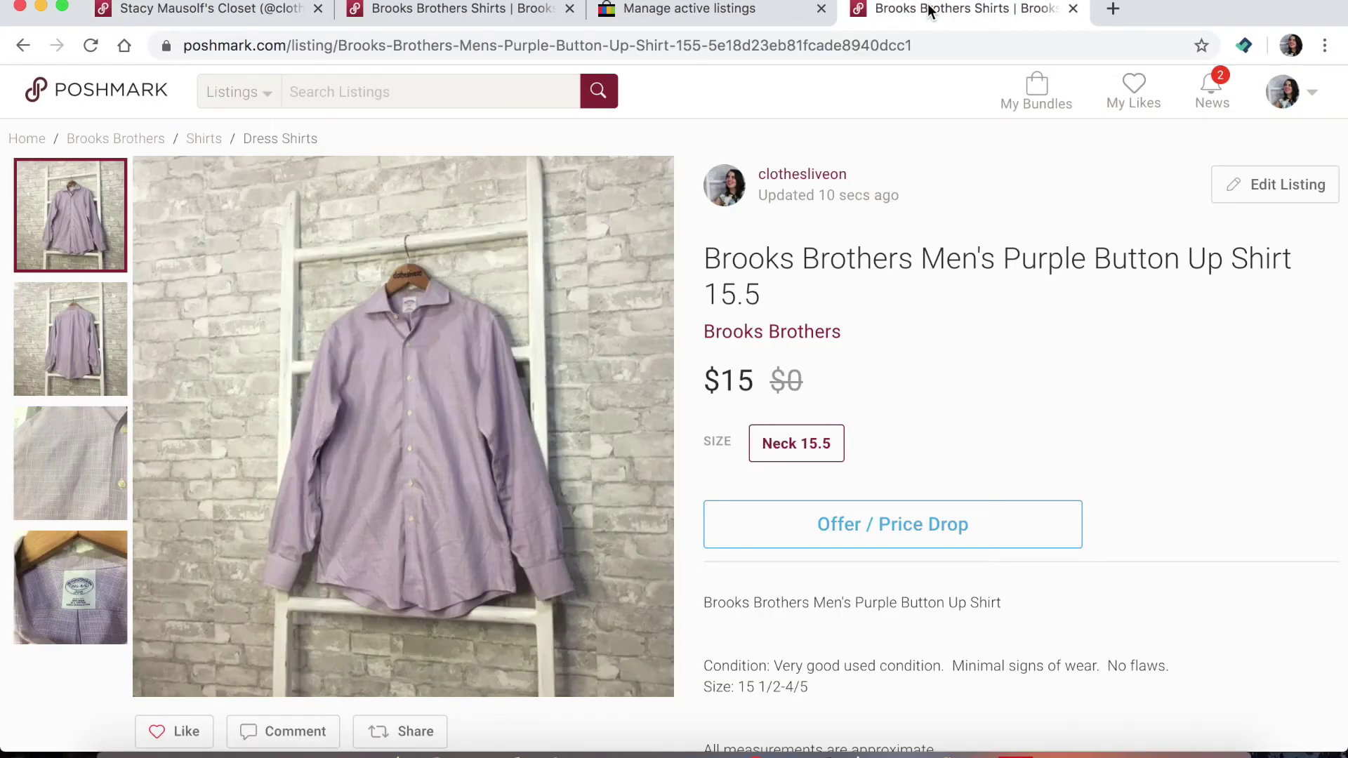
{"action": "left_click", "coordinate": [737, 10]}
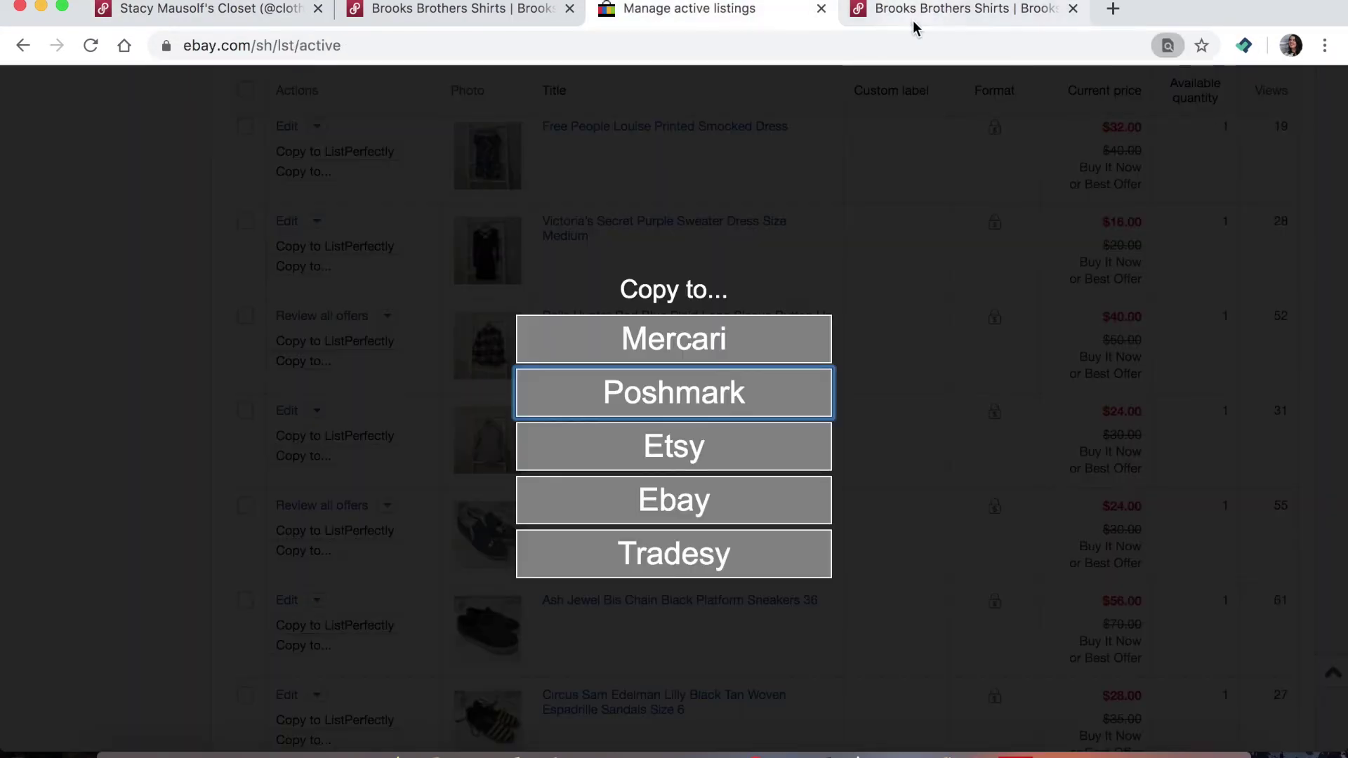
{"action": "left_click", "coordinate": [914, 21]}
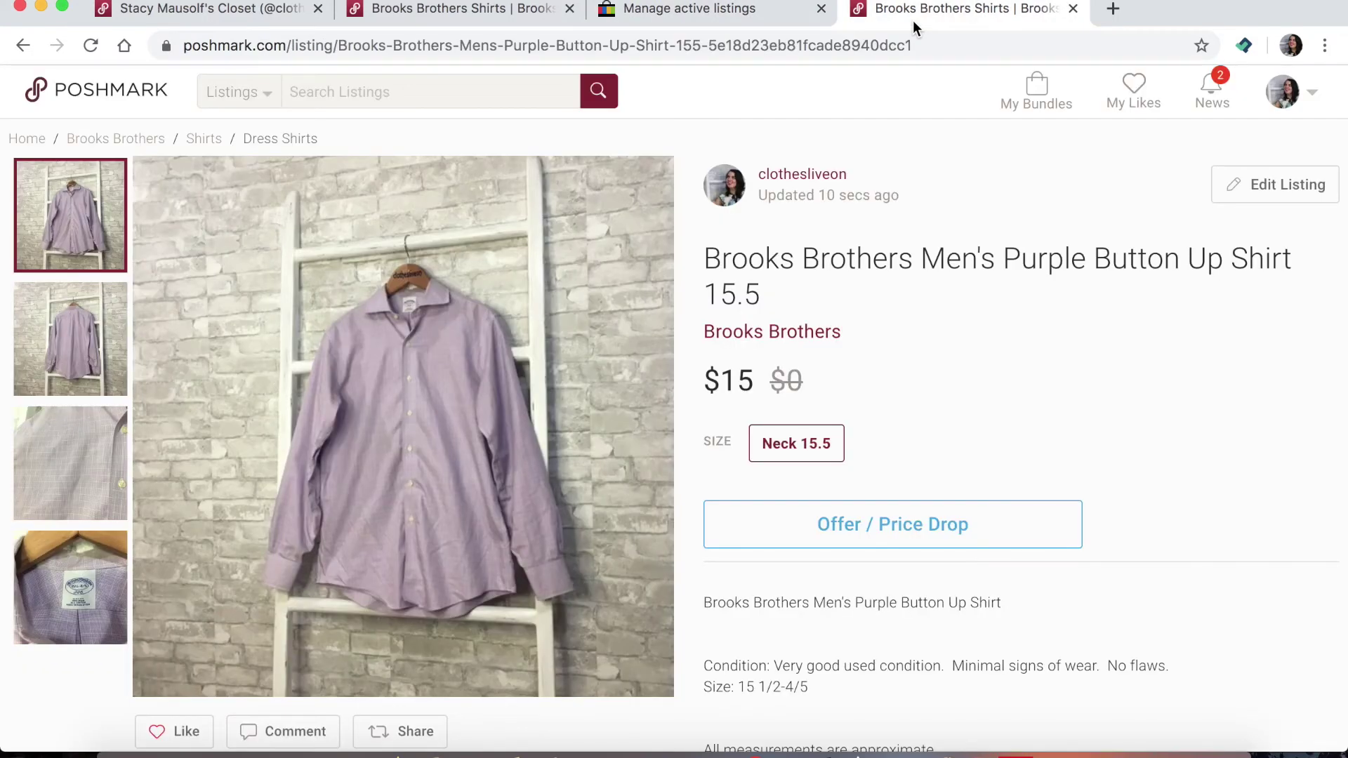
{"action": "left_click", "coordinate": [475, 5]}
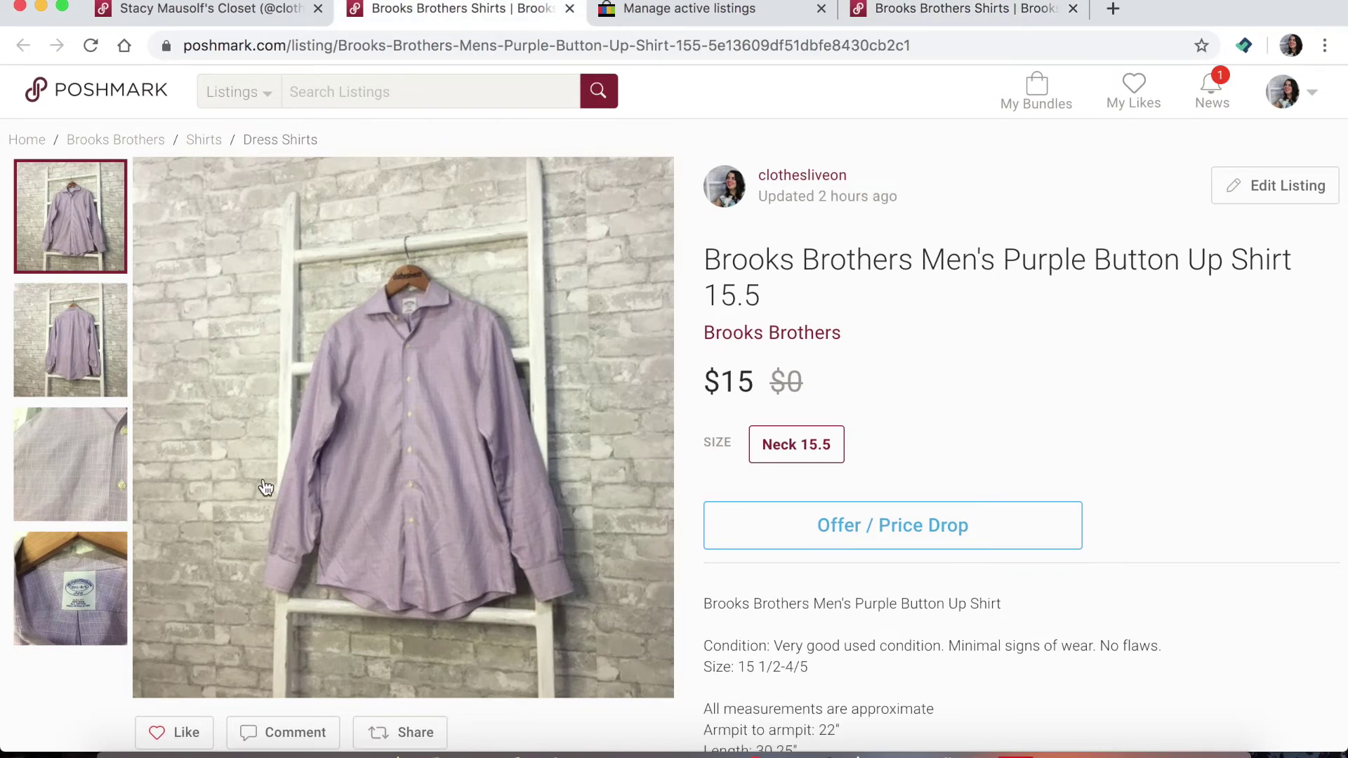
{"action": "left_click", "coordinate": [990, 16]}
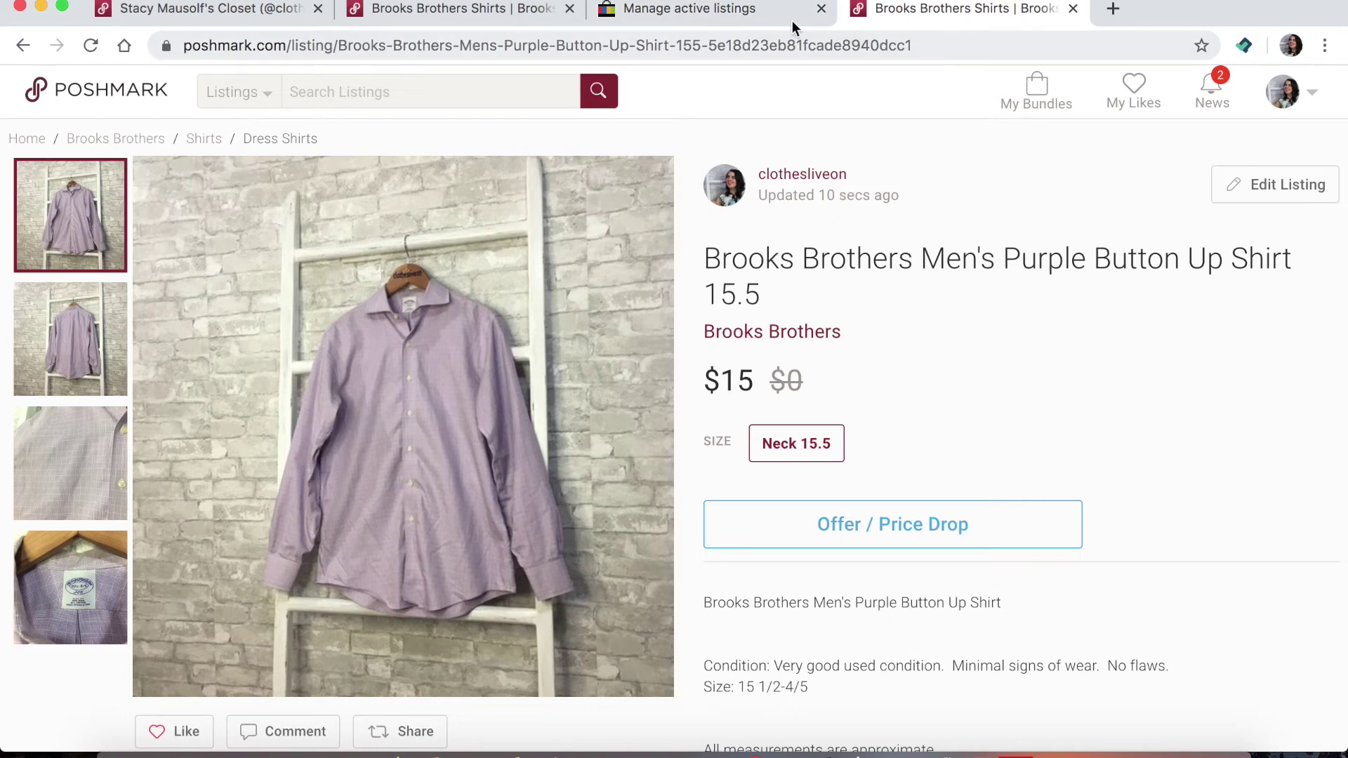
{"action": "left_click", "coordinate": [278, 12]}
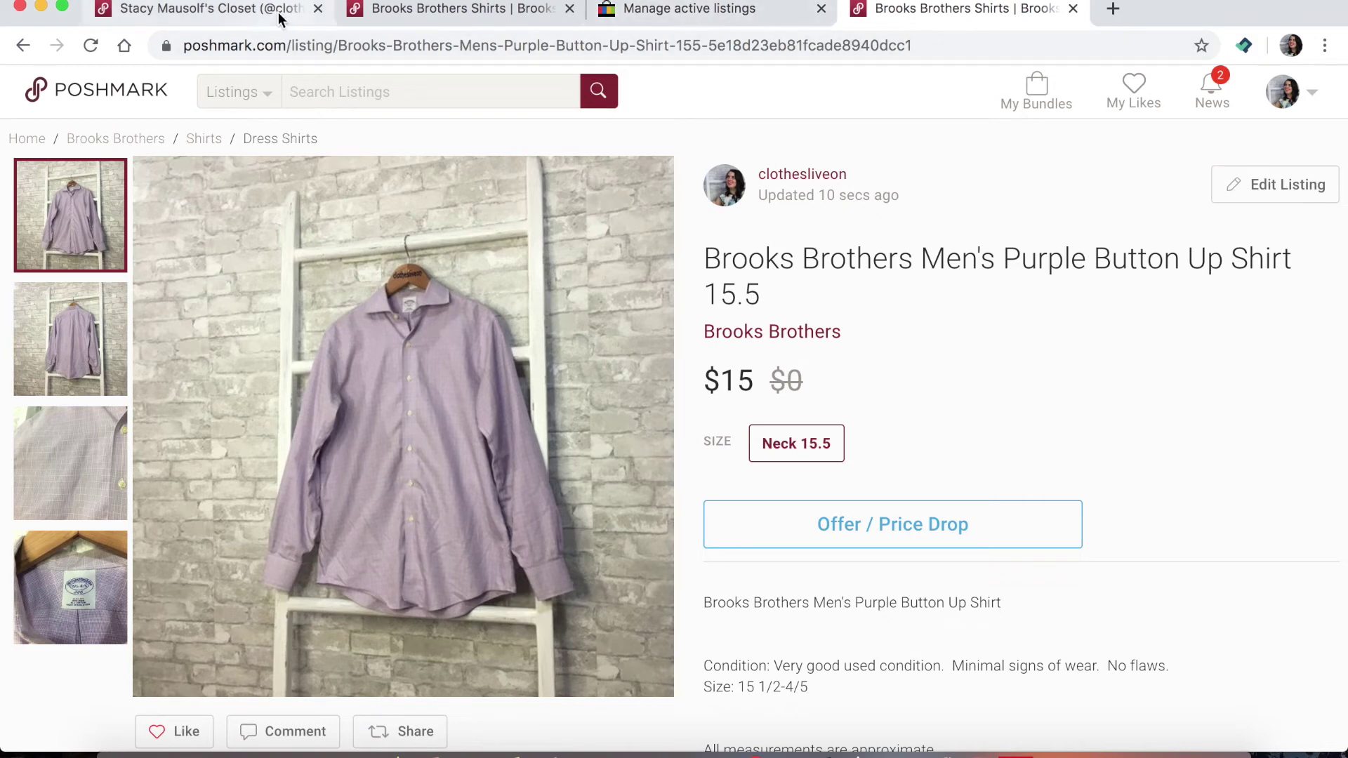